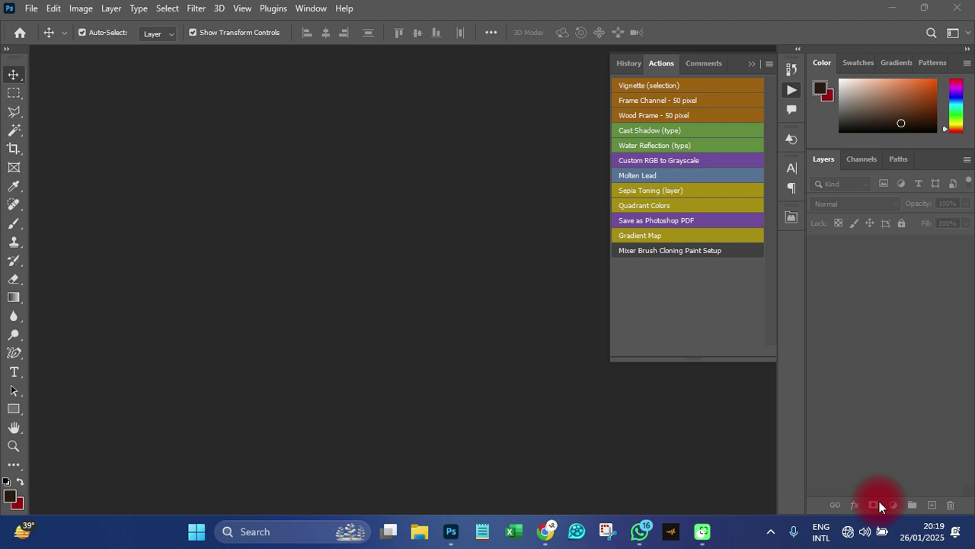
- Open the File menu on the empty Photoshop workspace
click(32, 10)
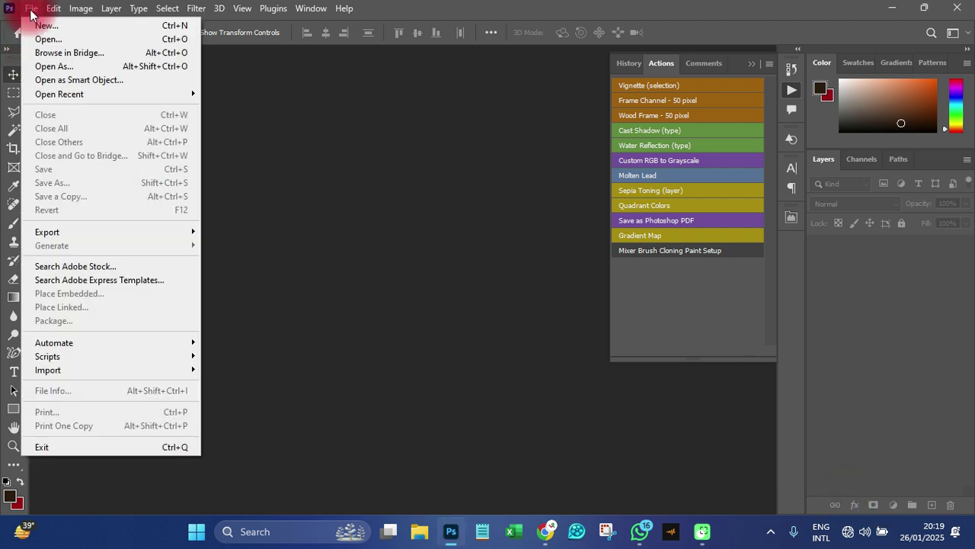
- Open EAGLE.png from the Documents folder through the Open dialog
click(36, 25)
double_click(231, 257)
scroll(300, 301, down, 2)
scroll(299, 301, down, 2)
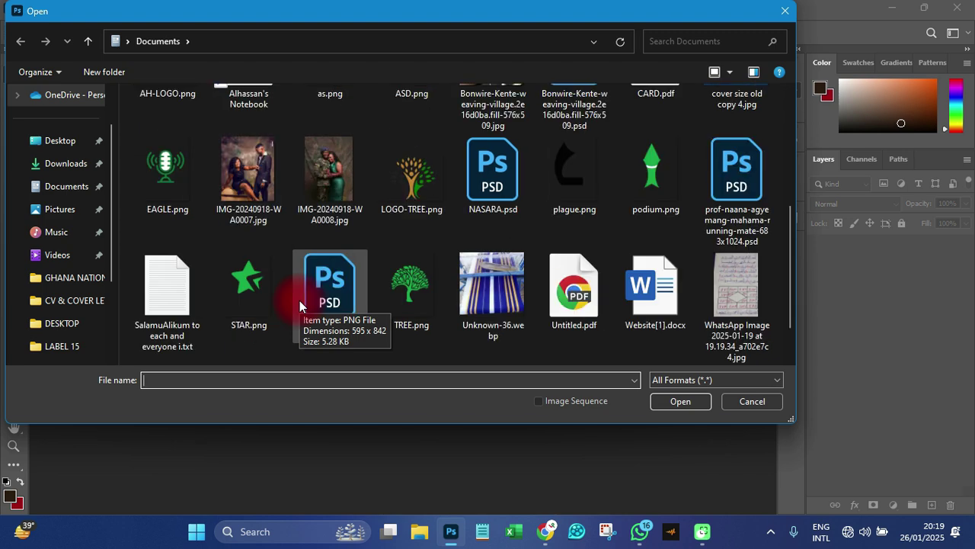
double_click(168, 179)
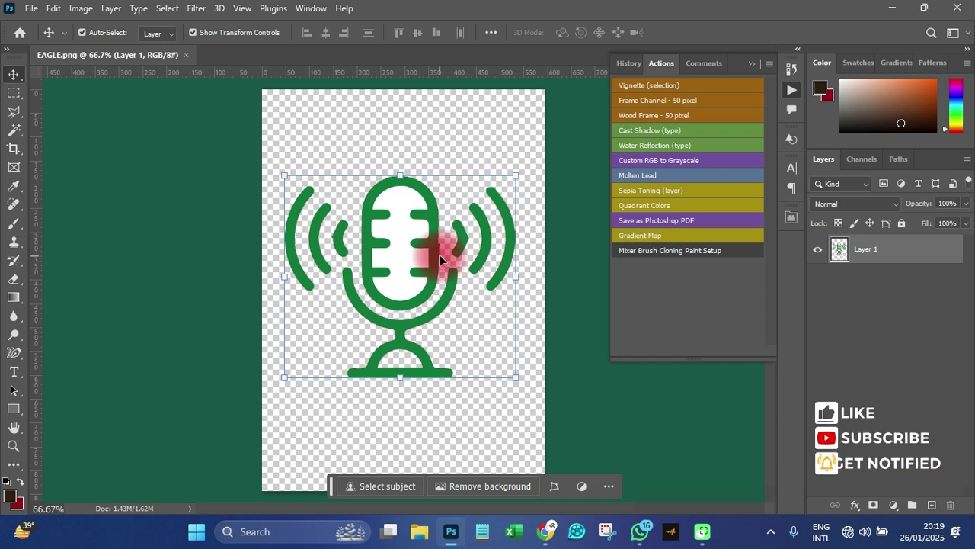
scroll(390, 261, up, 3)
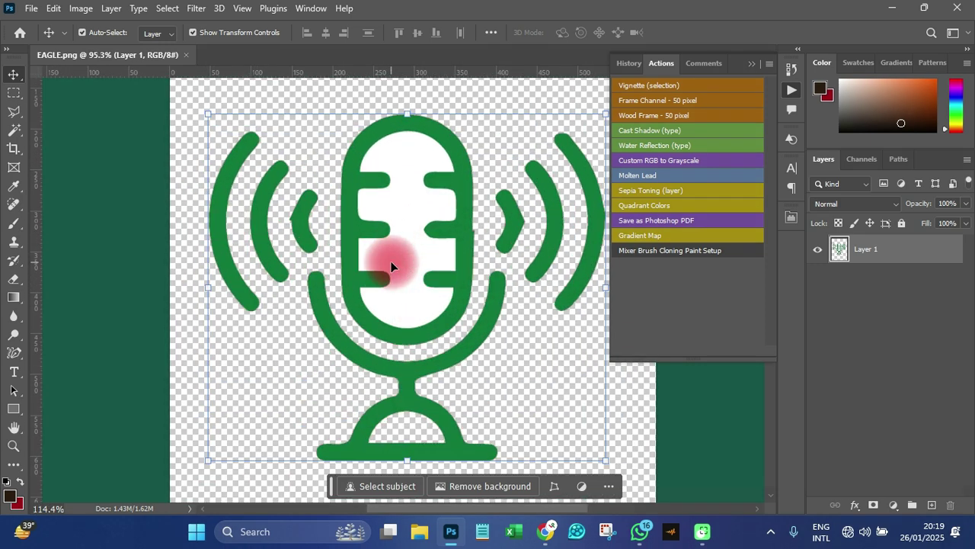
scroll(390, 260, up, 2)
scroll(294, 245, up, 3)
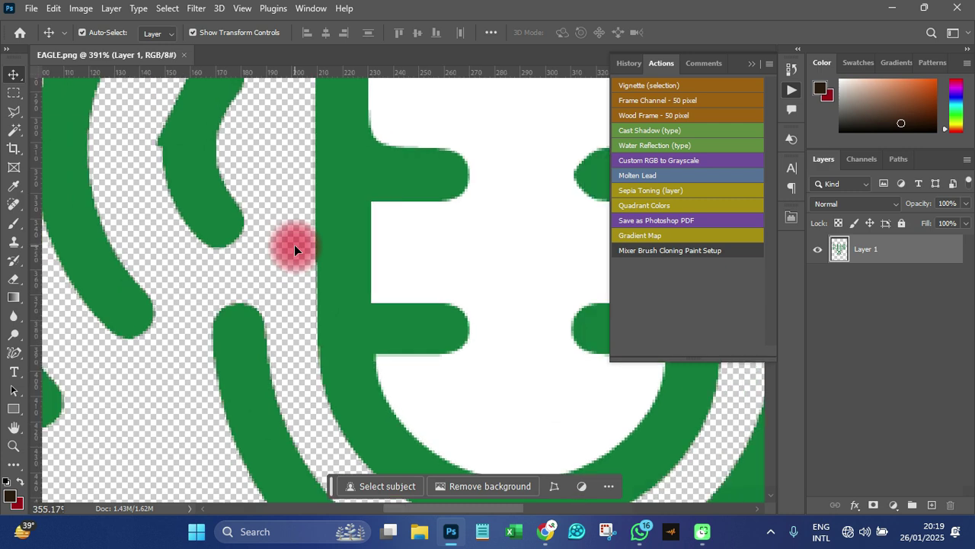
scroll(294, 245, down, 4)
scroll(410, 288, down, 4)
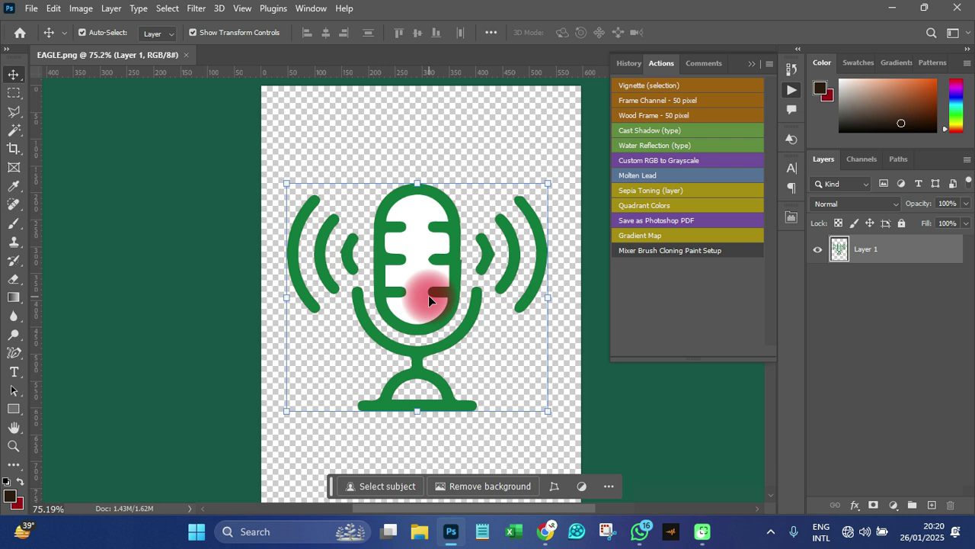
- Select the Pen tool in the toolbox to reveal its variants
click(15, 355)
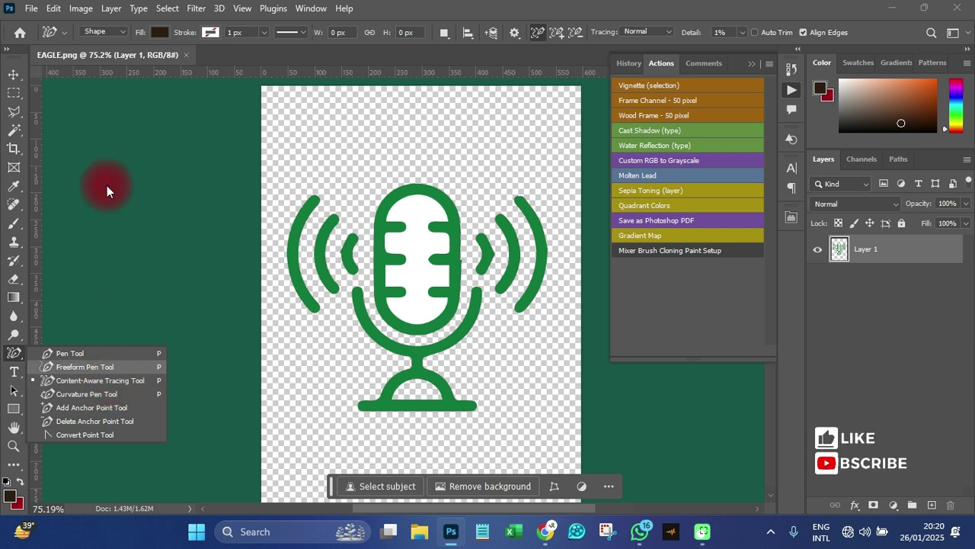
- Enable Content-Aware Tracing Tool under Preferences > Technology Previews and confirm with OK
click(55, 9)
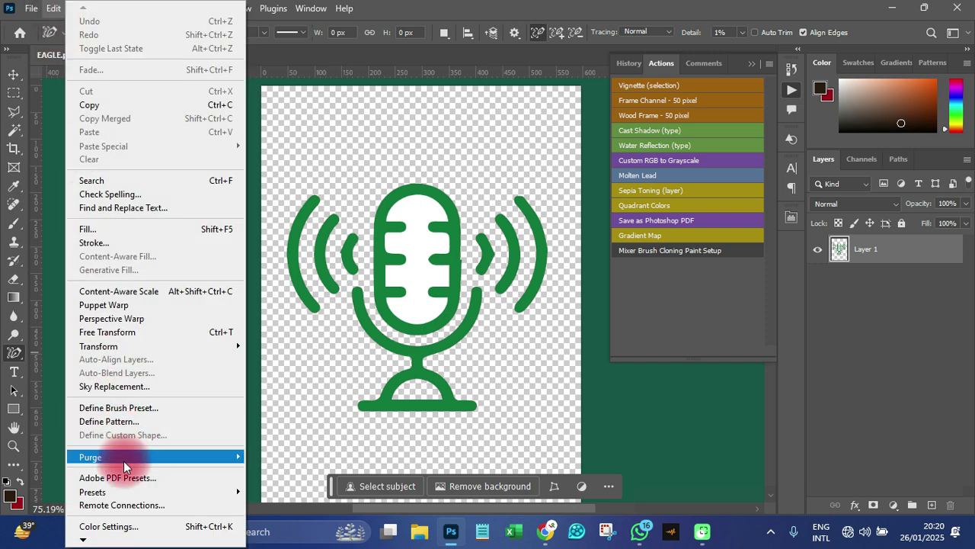
mouse_move(84, 540)
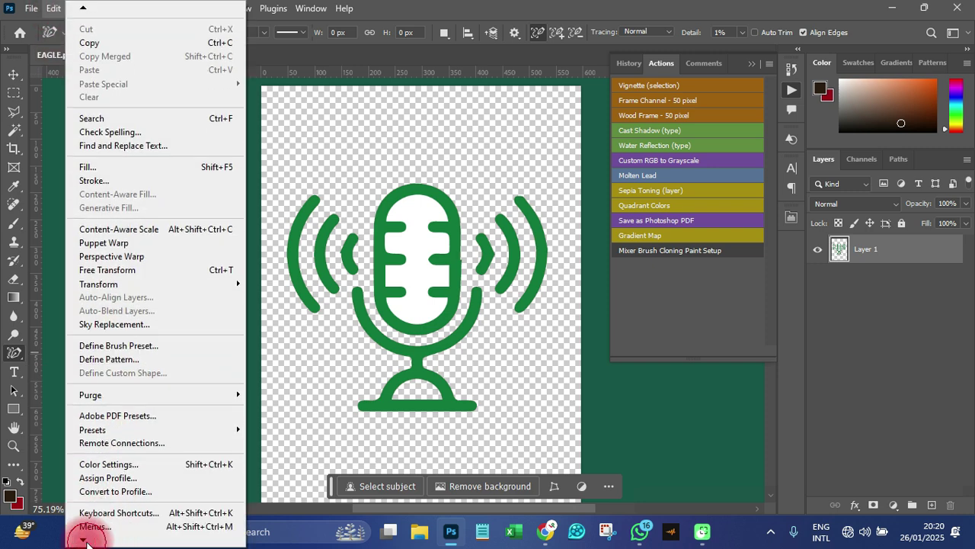
click(137, 524)
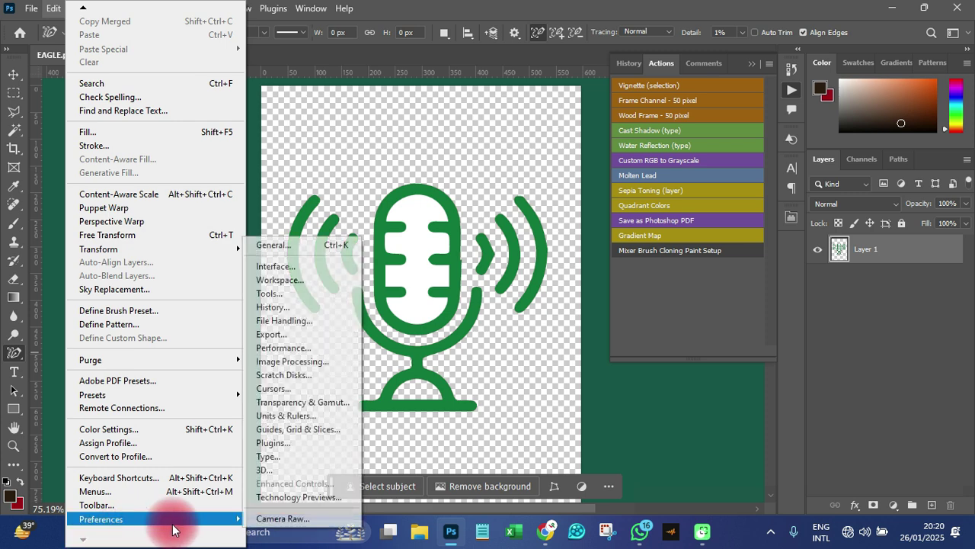
click(292, 500)
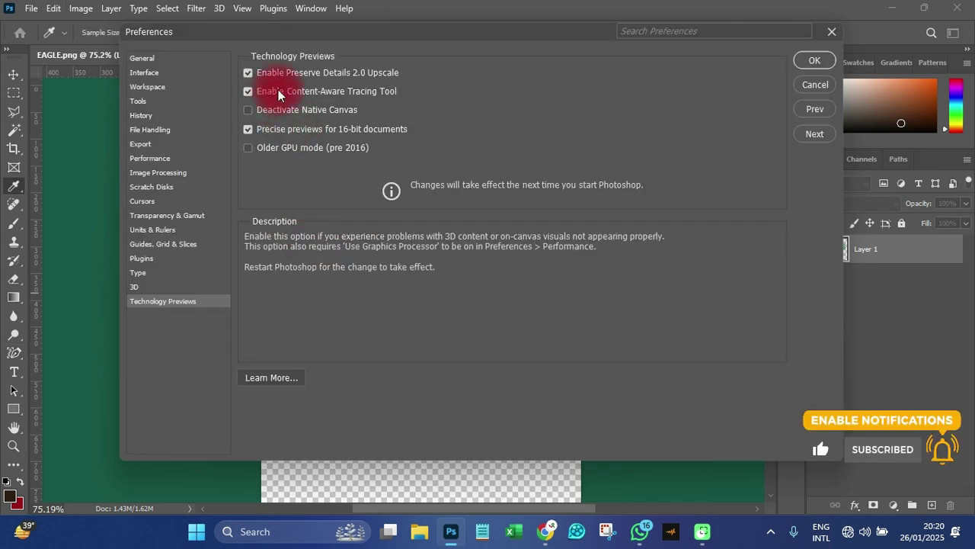
mouse_move(279, 93)
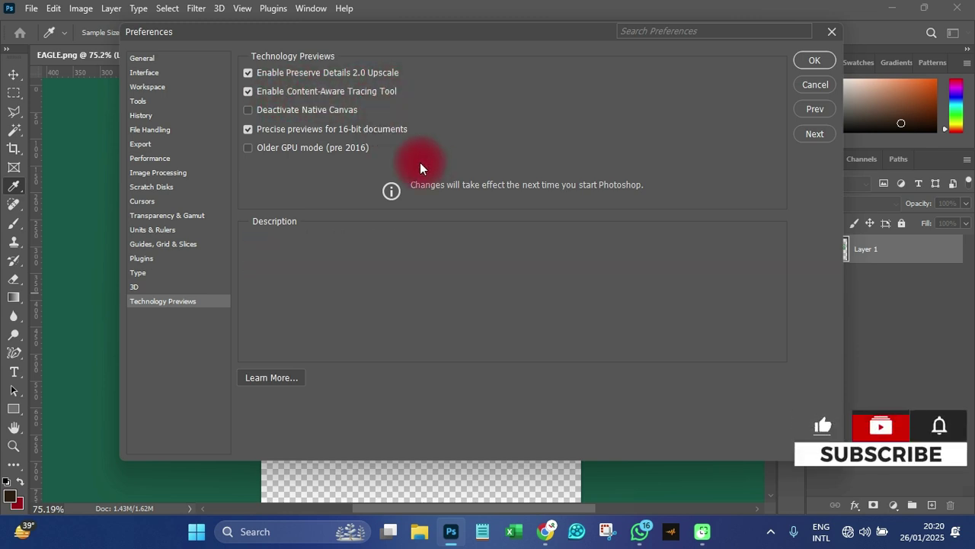
click(813, 61)
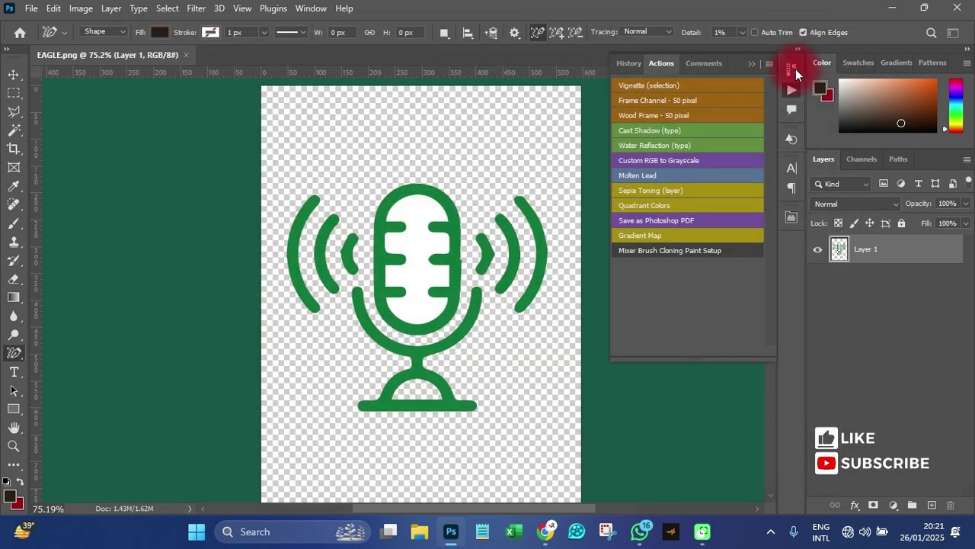
- Choose the Content-Aware Tracing Tool, collapse the Actions panel, and zoom in on the microphone
click(16, 353)
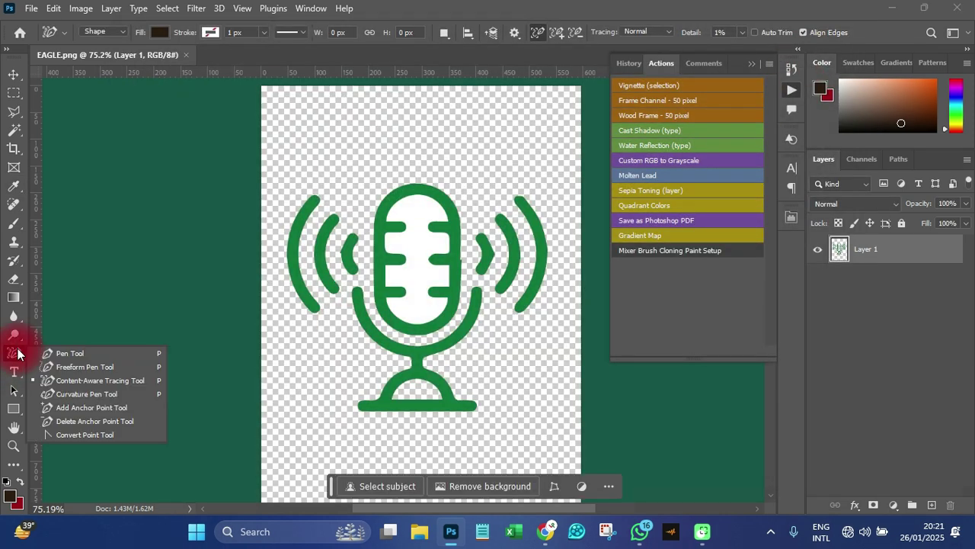
click(89, 380)
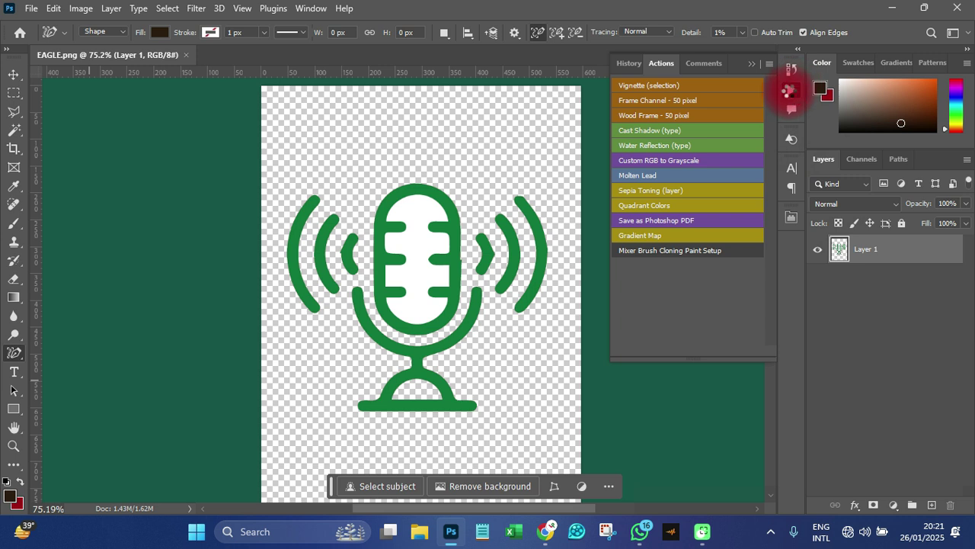
click(790, 91)
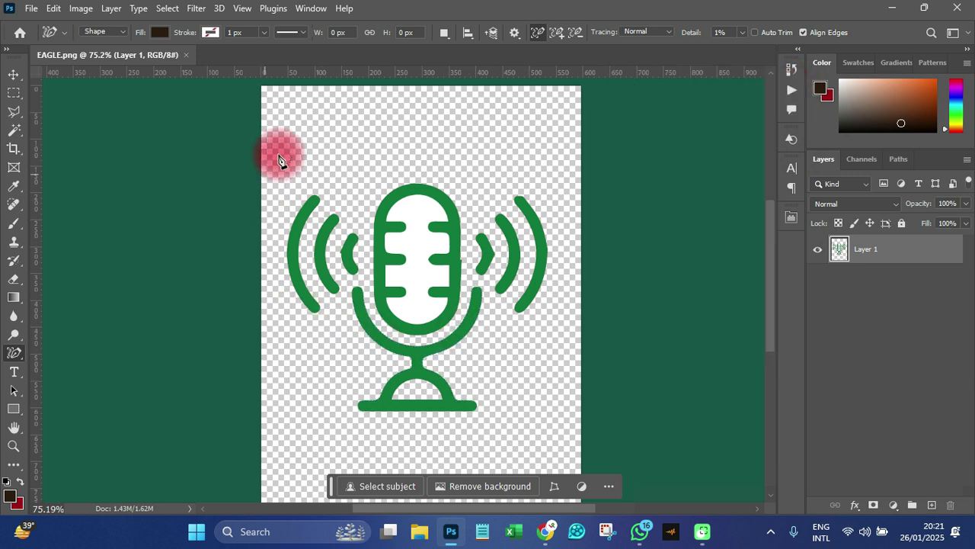
scroll(393, 248, up, 2)
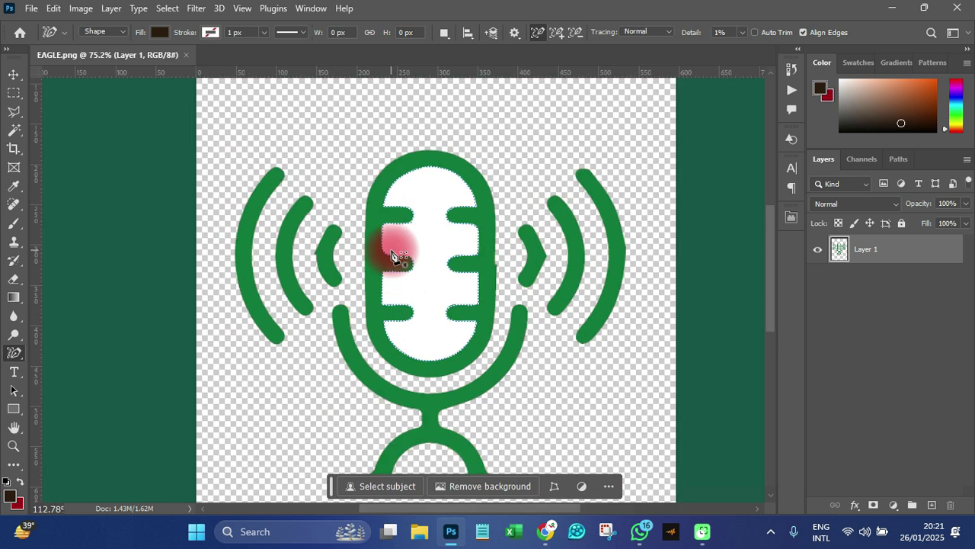
scroll(408, 169, up, 1)
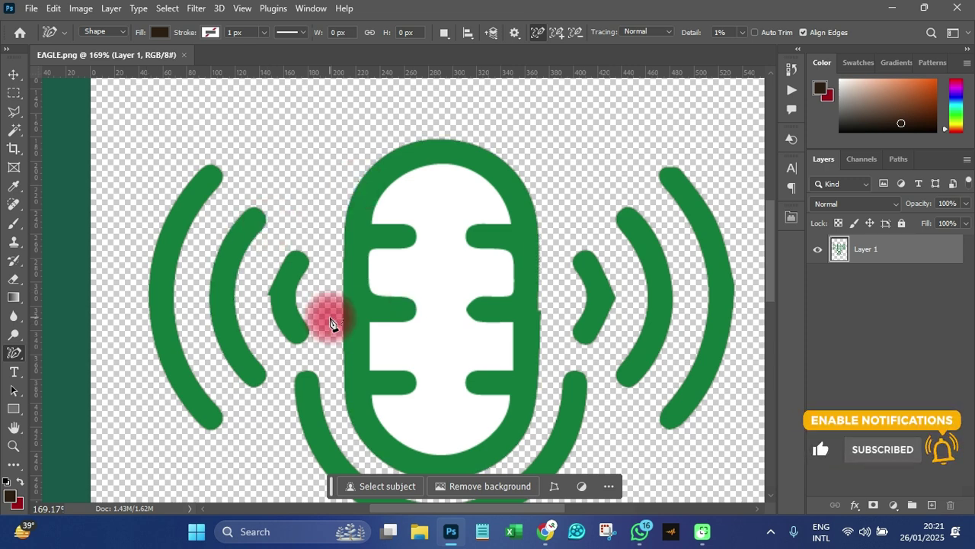
- Trace the outer, inner and small left arcs and the microphone body into filled shapes
click(213, 169)
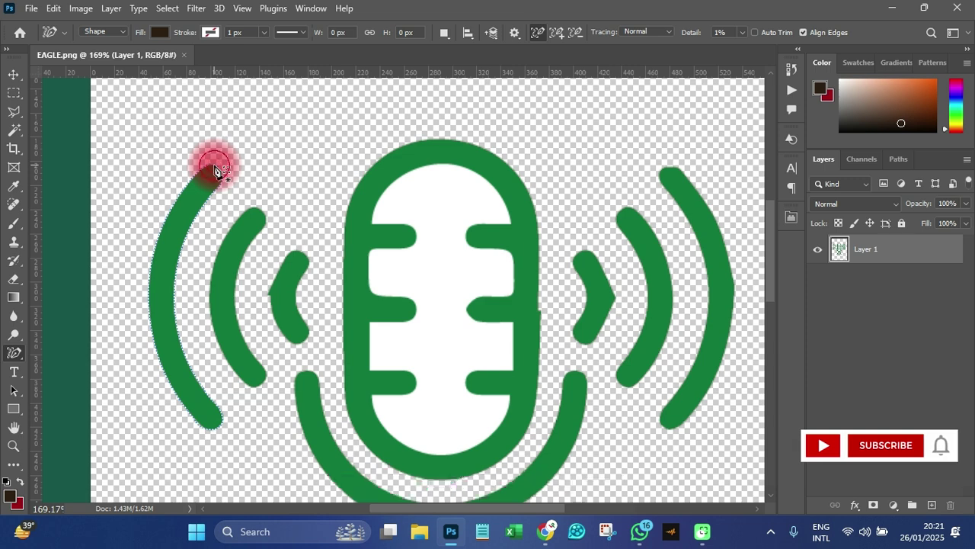
click(215, 169)
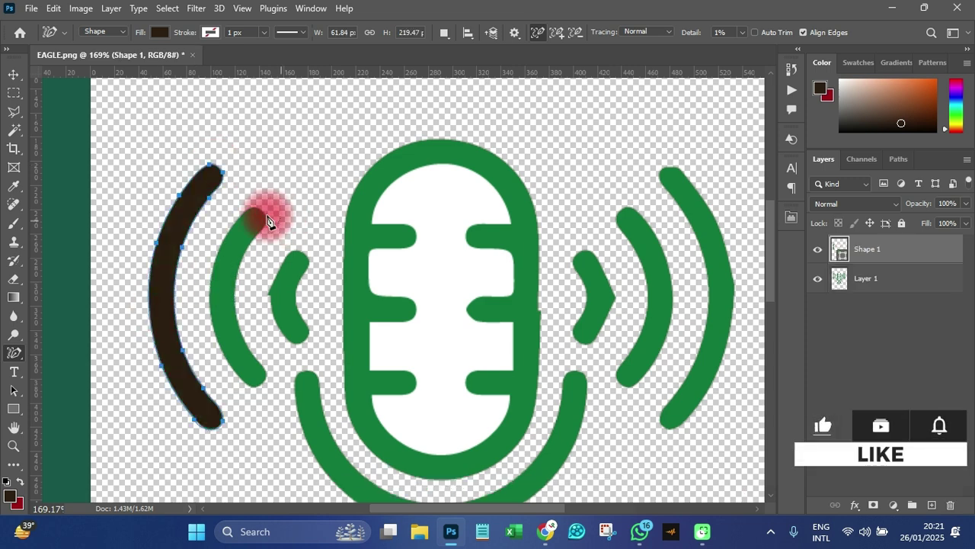
click(257, 215)
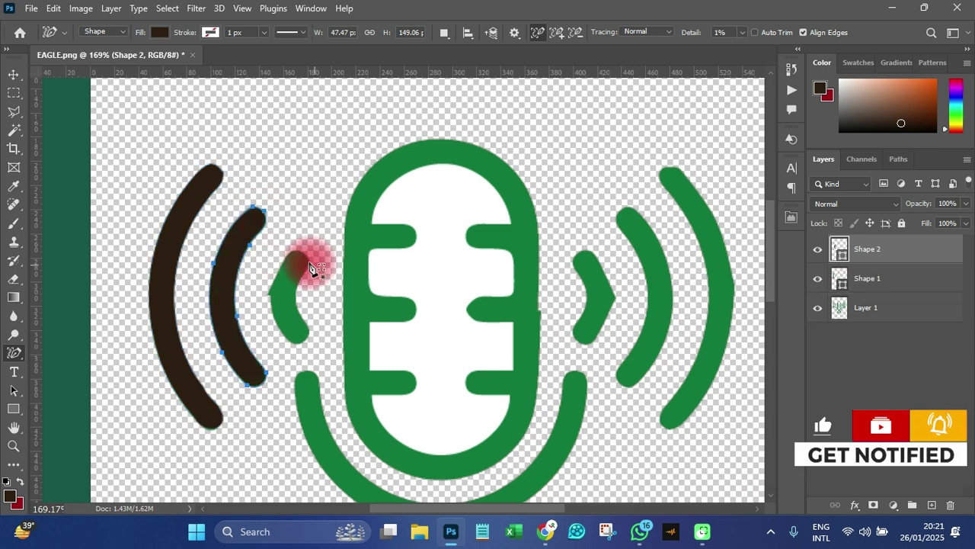
click(306, 263)
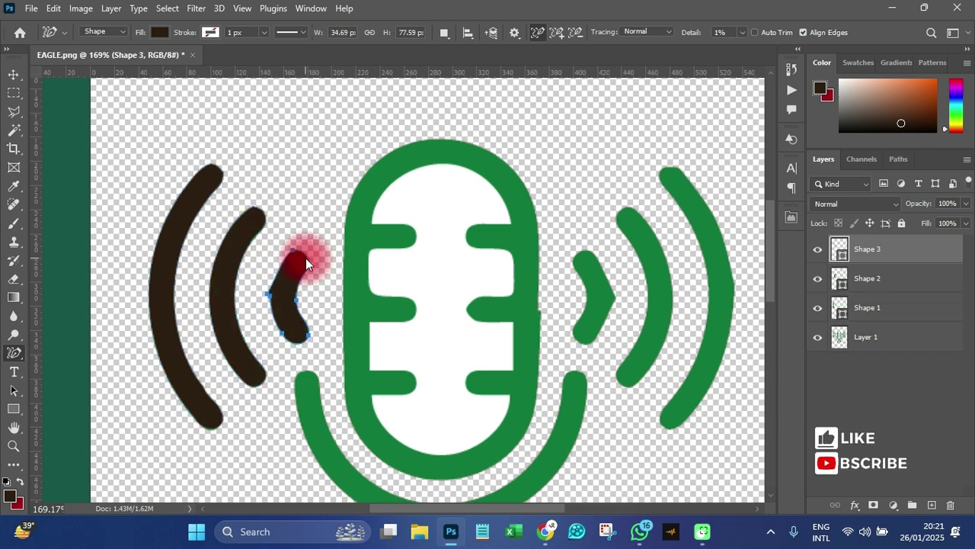
click(374, 176)
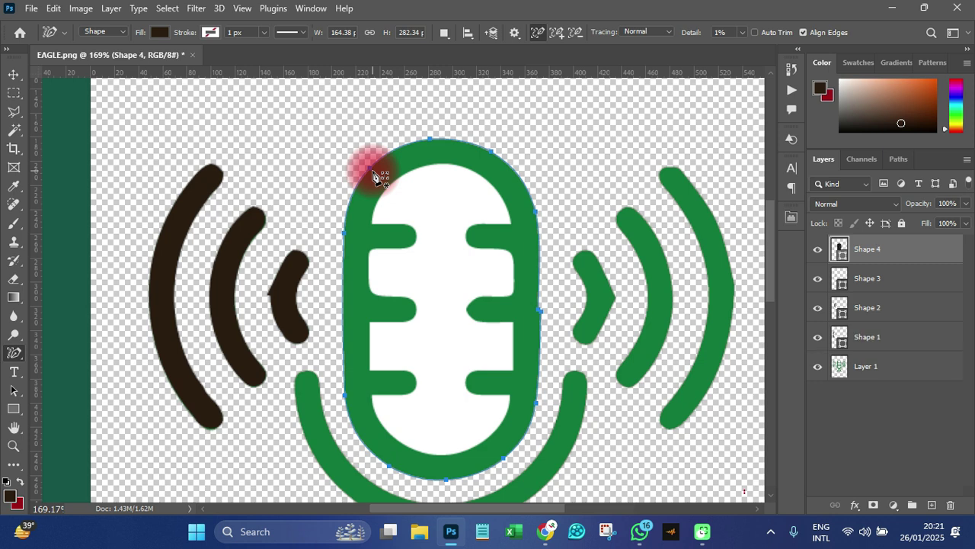
- Trace the small, middle and outer right arcs, the inner grille and the stand into shapes
click(598, 268)
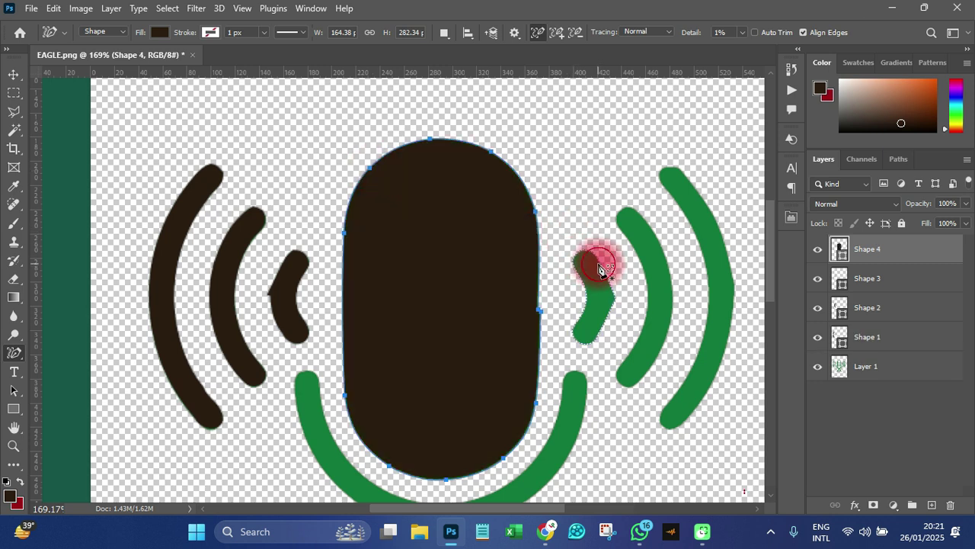
click(657, 241)
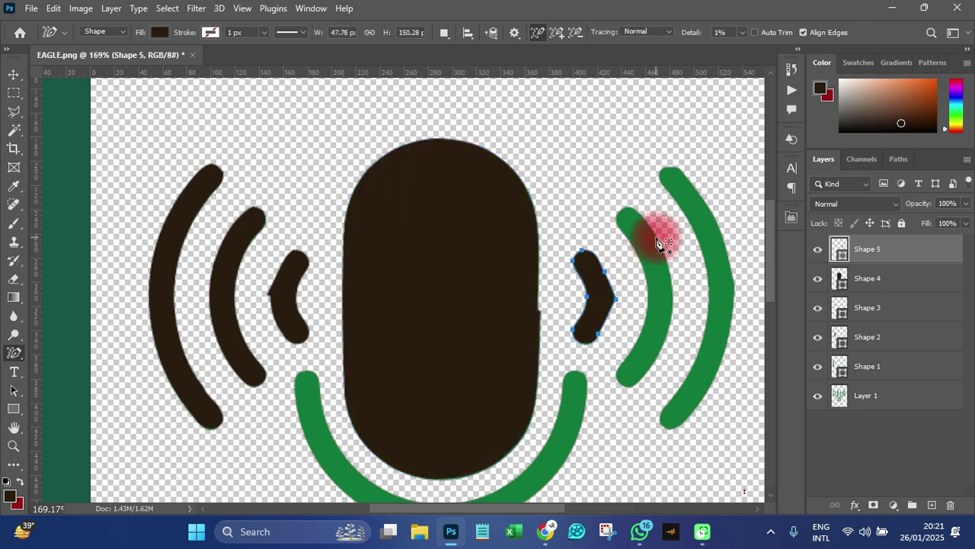
click(716, 217)
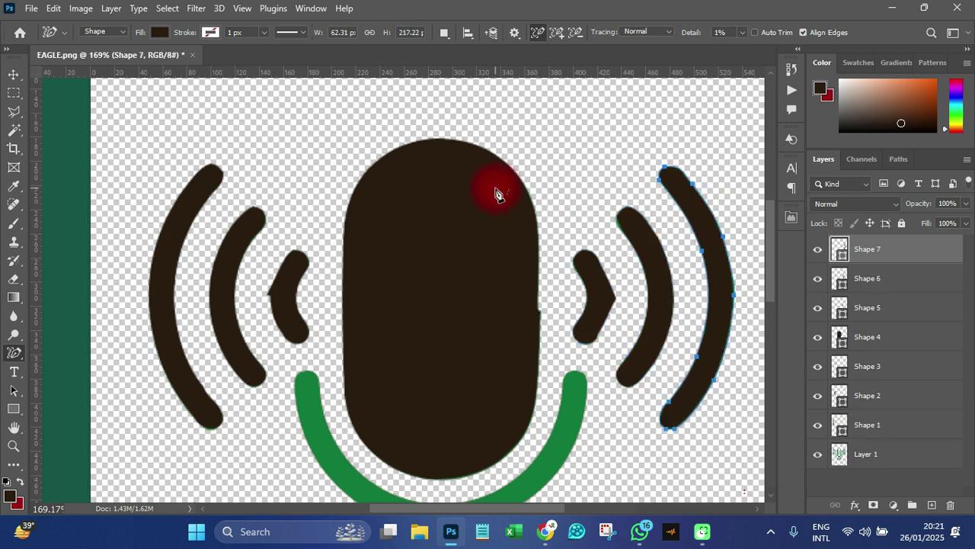
scroll(494, 278, down, 3)
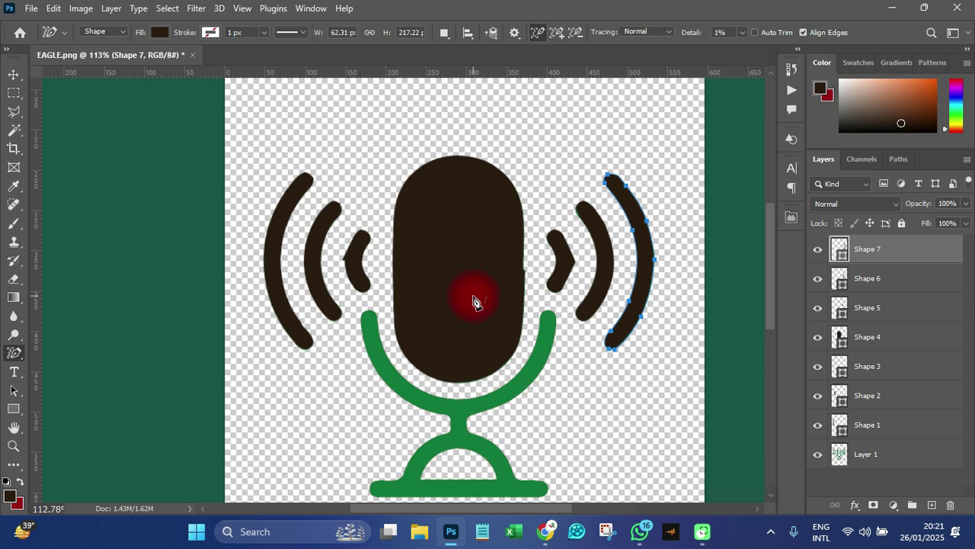
click(506, 263)
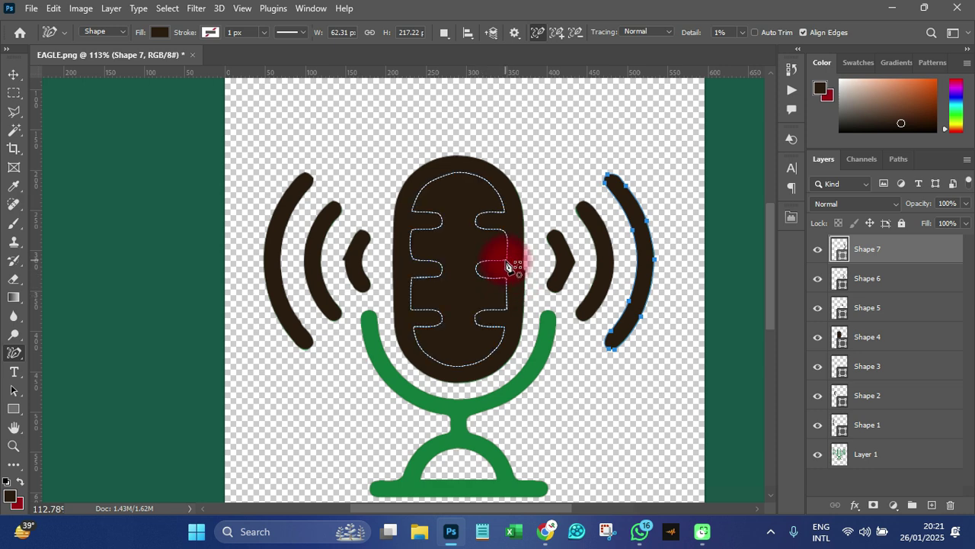
click(510, 406)
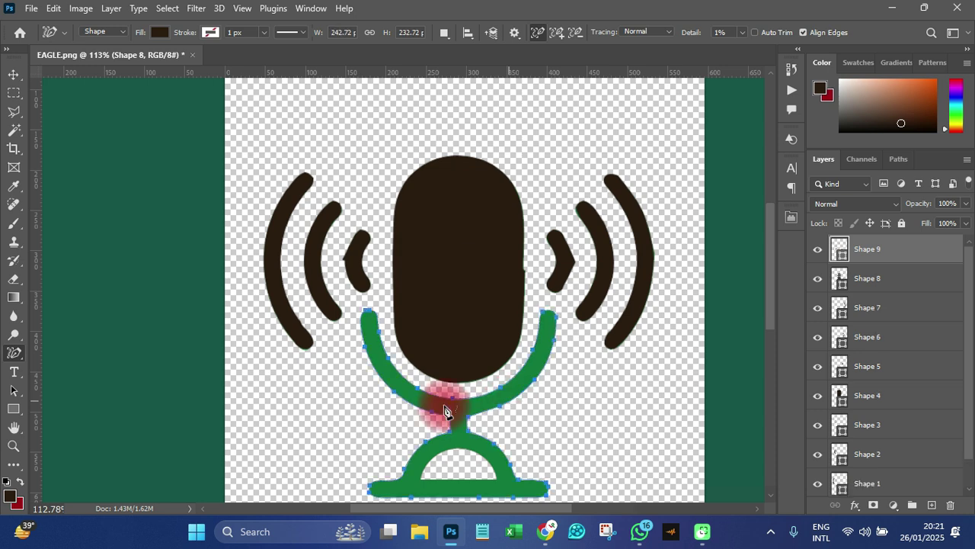
click(15, 77)
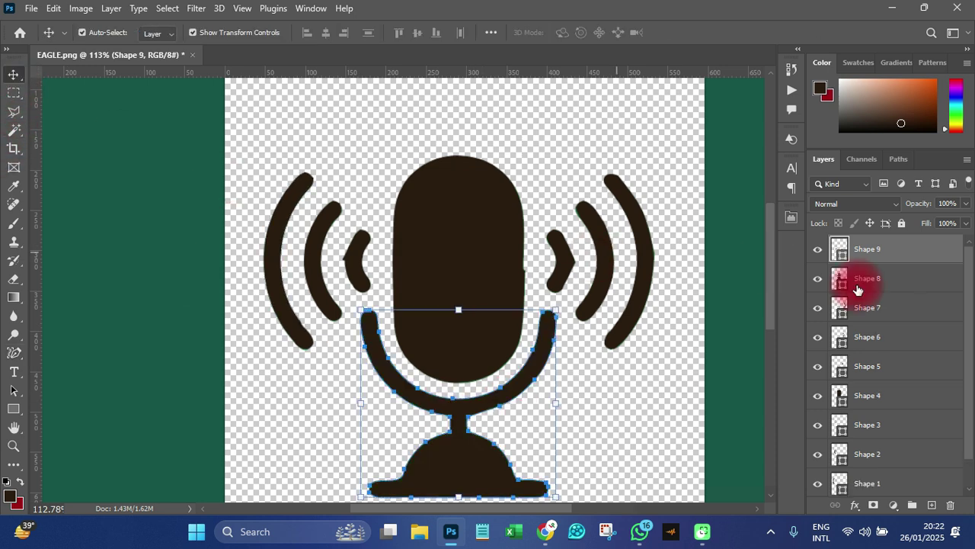
- Fill the Shape 8 grille layer with bright yellow #ffff10
click(838, 279)
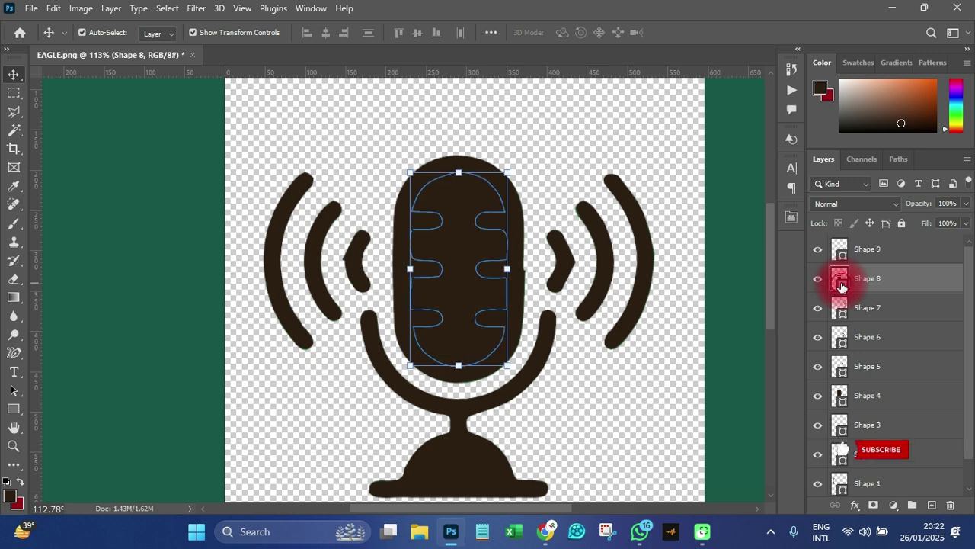
double_click(839, 279)
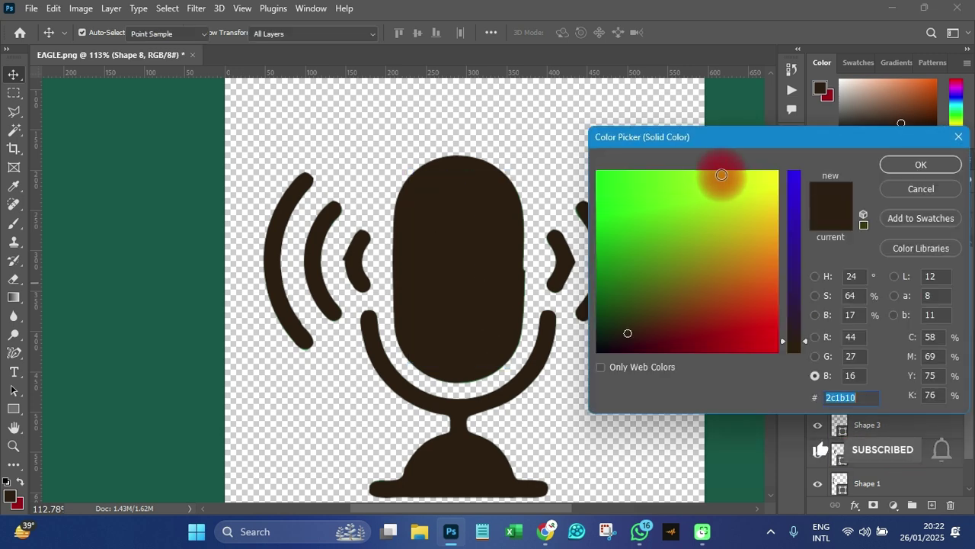
drag(773, 170, 785, 153)
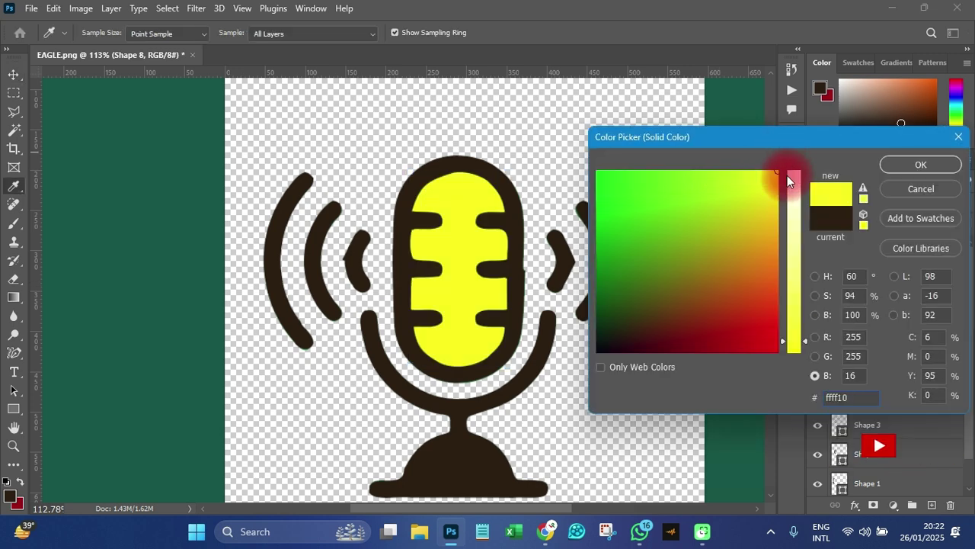
click(892, 165)
scroll(454, 272, down, 4)
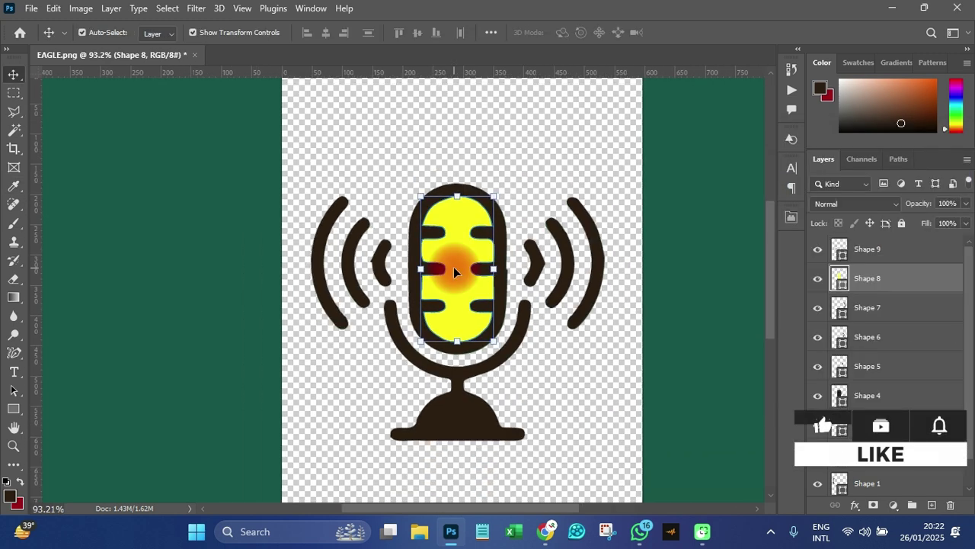
click(466, 411)
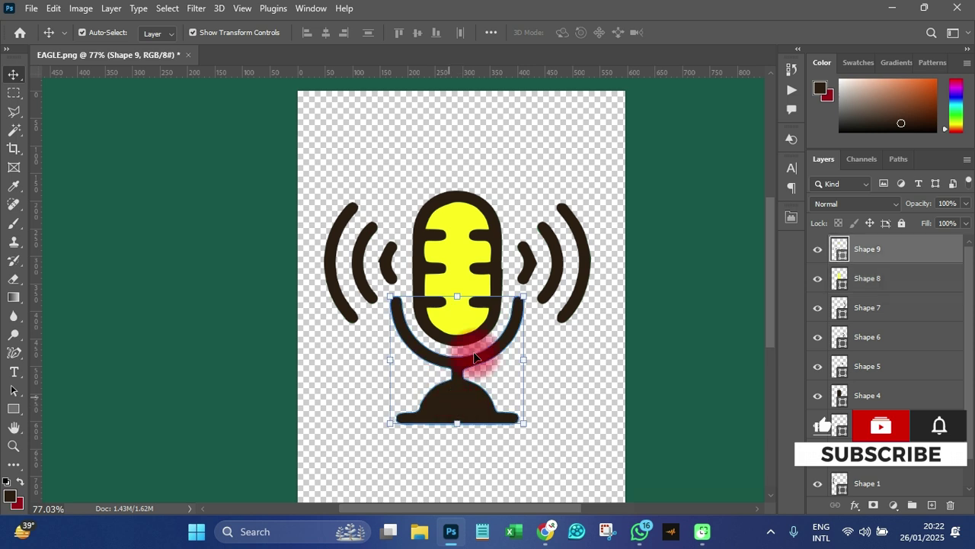
- Fill the Shape 9 stand layer with blue #053ade
click(838, 254)
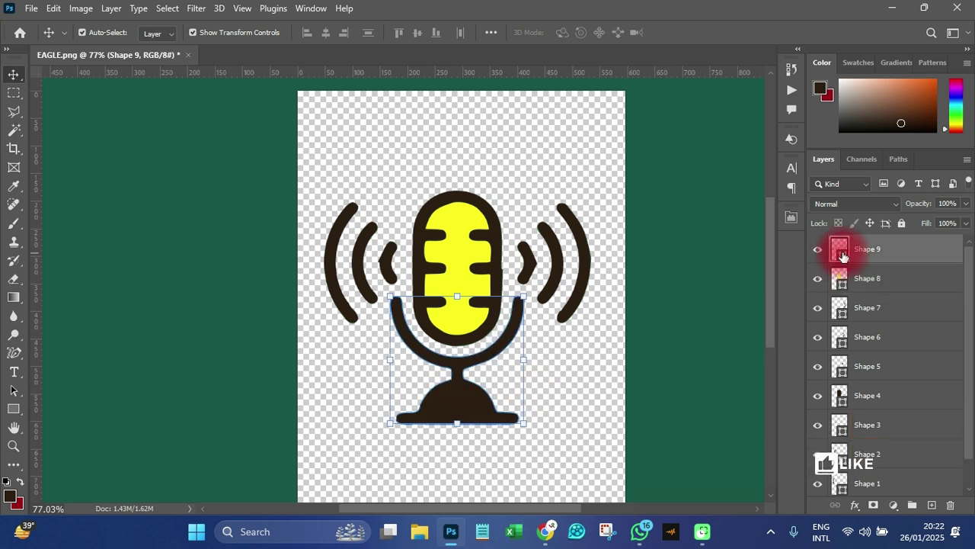
double_click(840, 256)
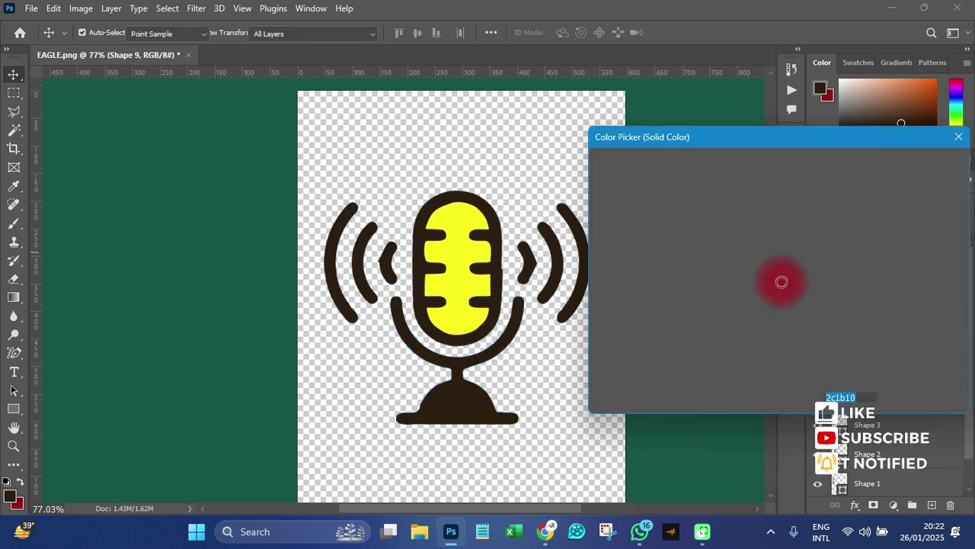
drag(781, 282, 797, 250)
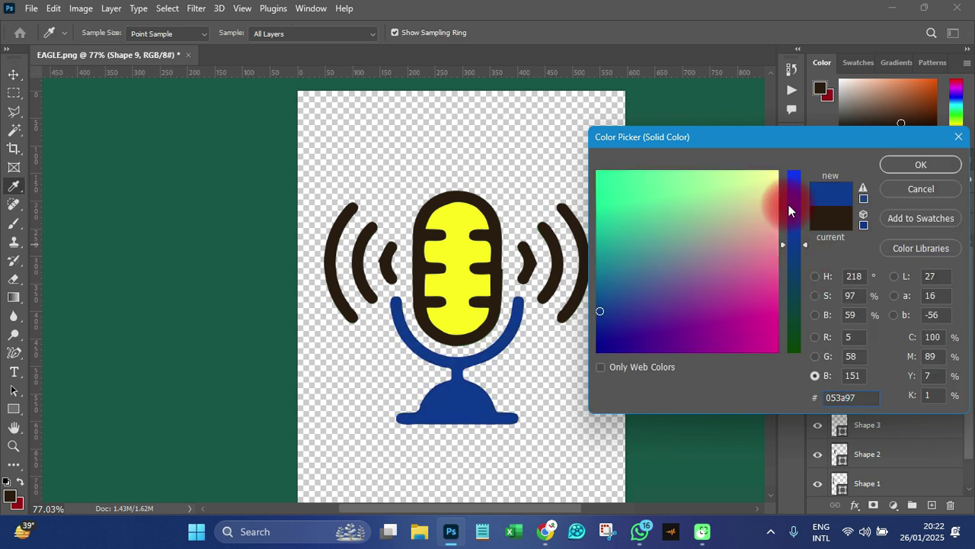
click(889, 163)
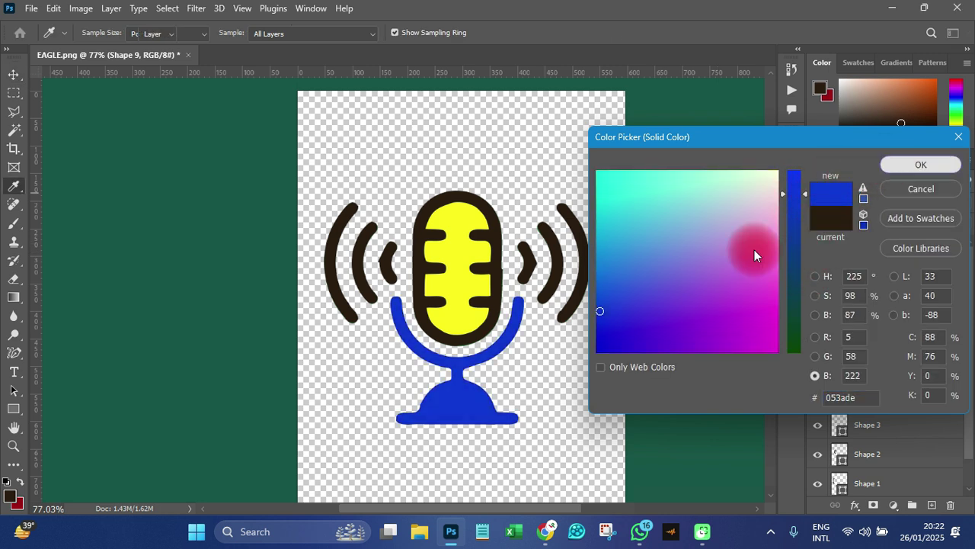
click(655, 266)
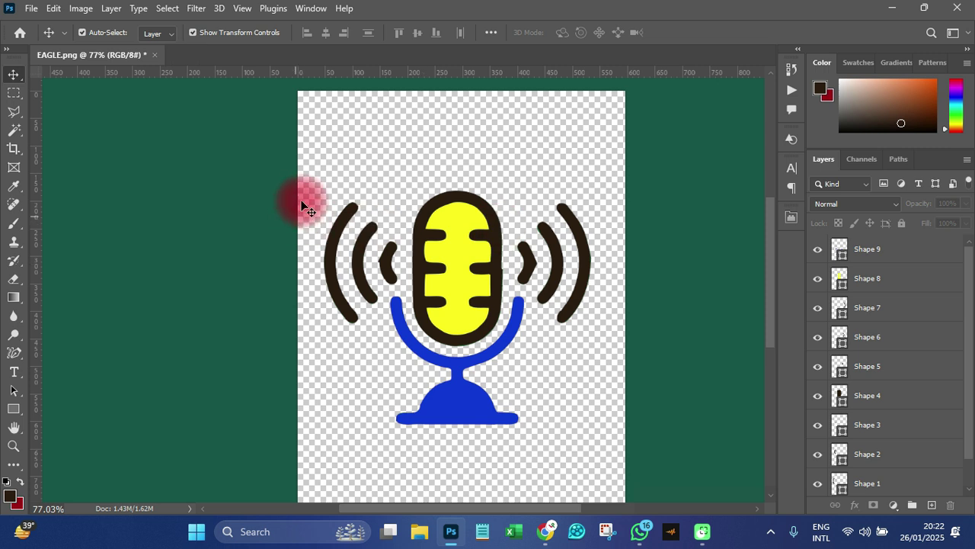
drag(303, 183, 490, 347)
drag(592, 410, 593, 409)
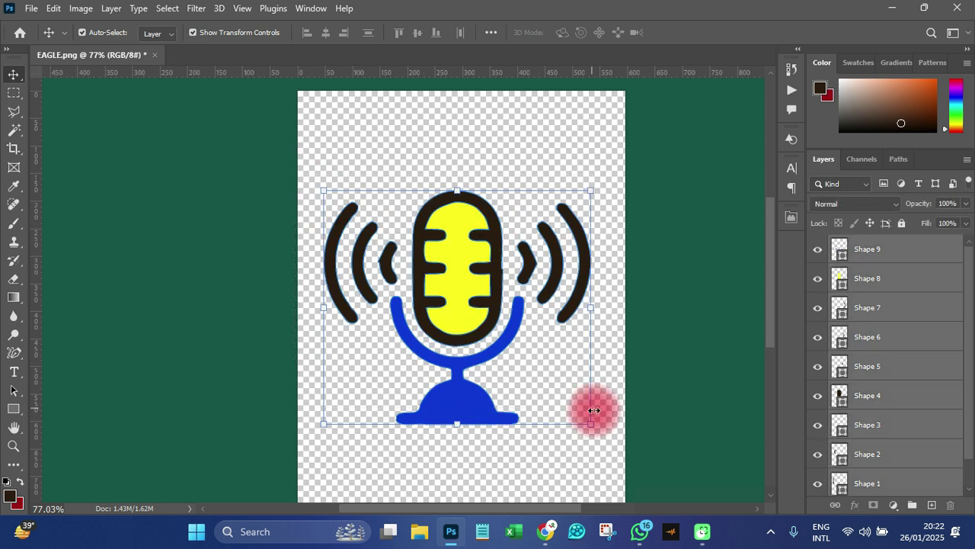
click(593, 410)
scroll(424, 282, down, 3)
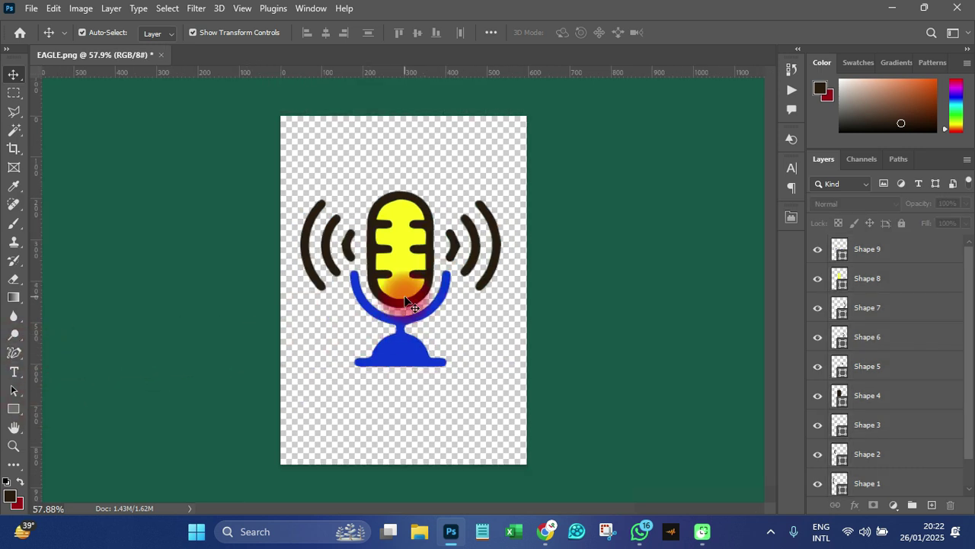
scroll(406, 301, up, 2)
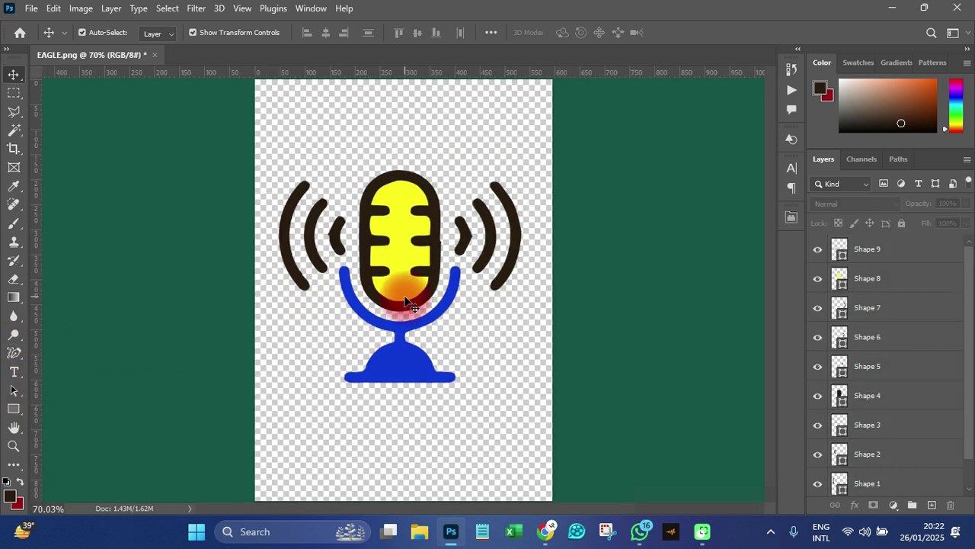
click(31, 11)
- Open 555.png from Documents as a second document with Ctrl+O
click(383, 221)
key(ctrl+o)
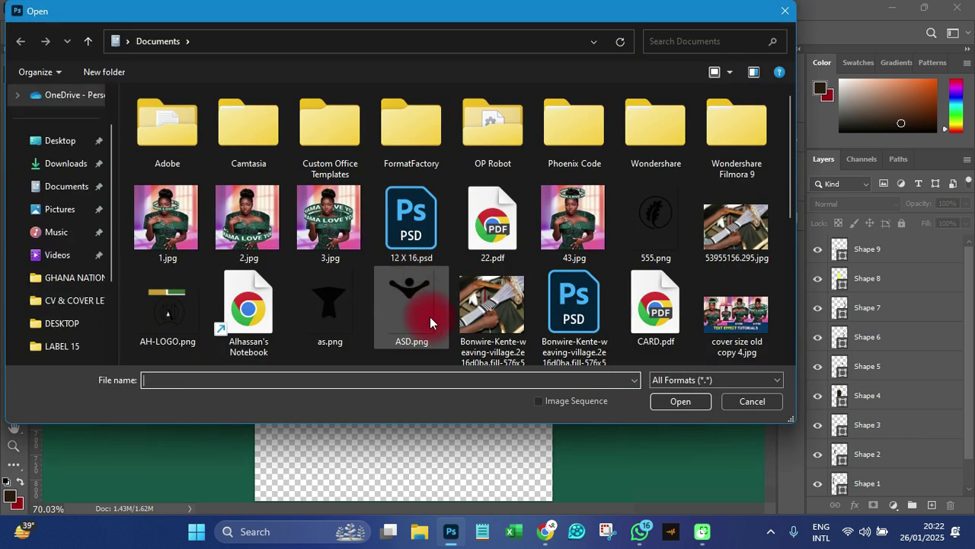
scroll(430, 316, down, 2)
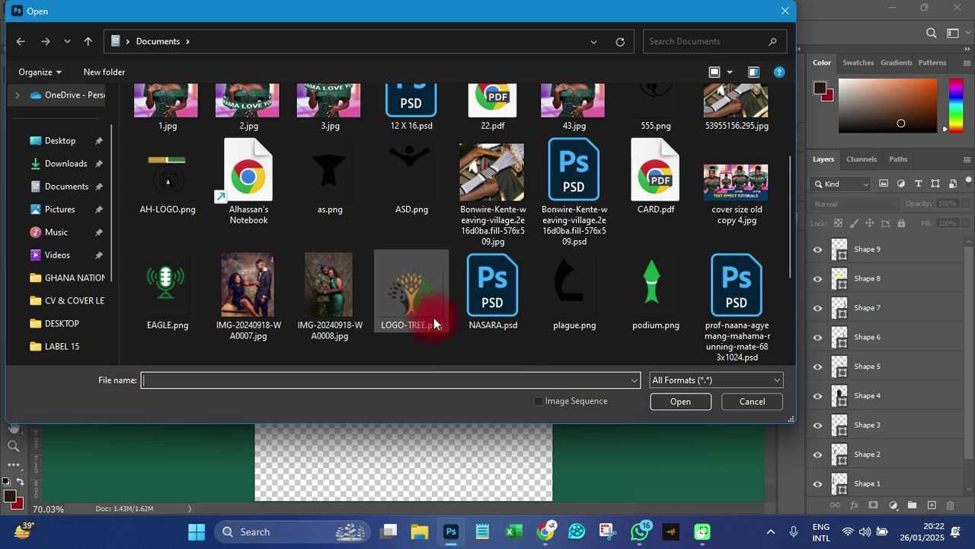
scroll(576, 316, up, 2)
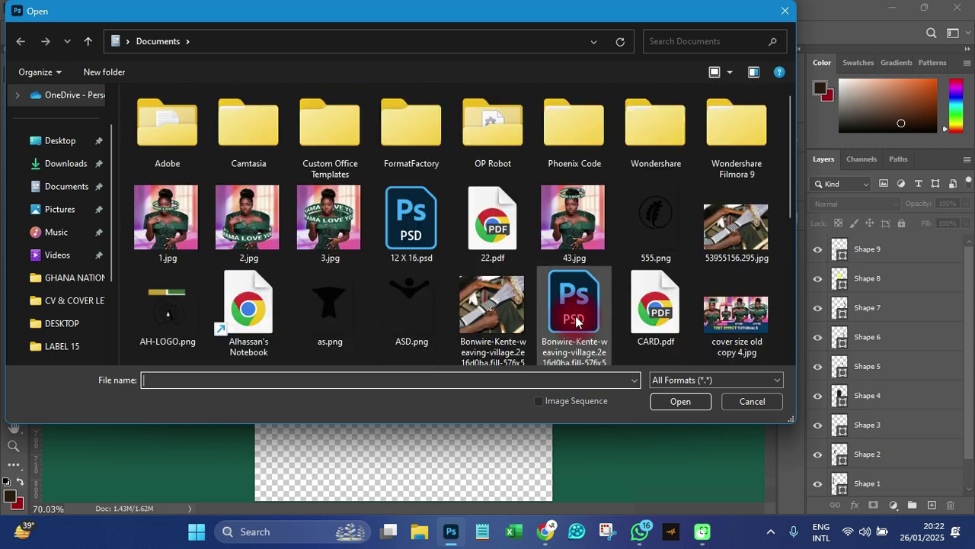
double_click(659, 217)
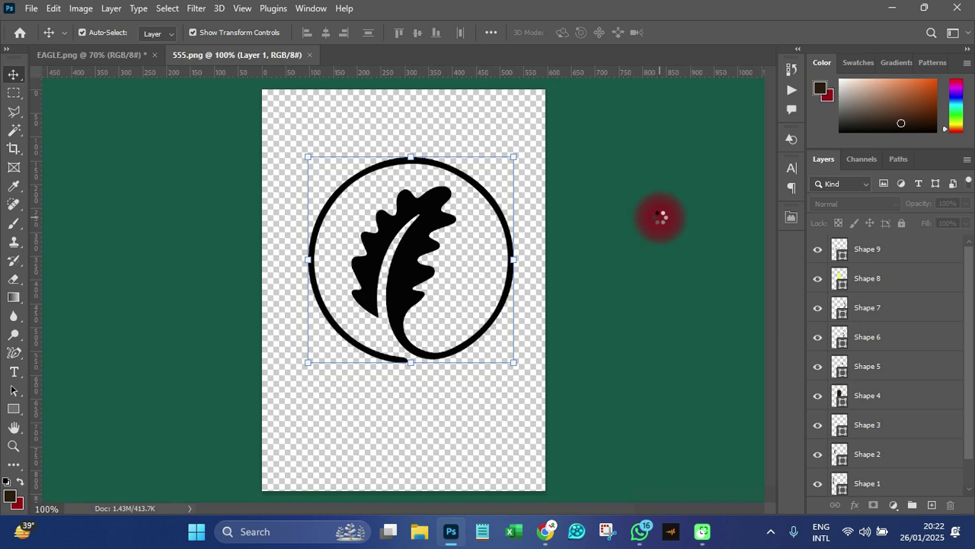
- Switch to the Rectangle Tool and zoom out to show the whole 555.png canvas
scroll(385, 267, up, 3)
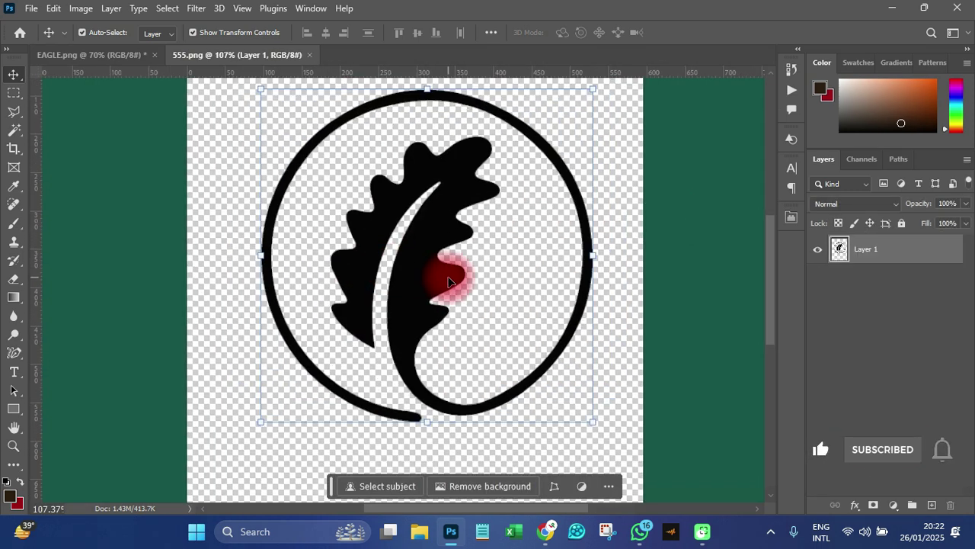
scroll(439, 266, down, 1)
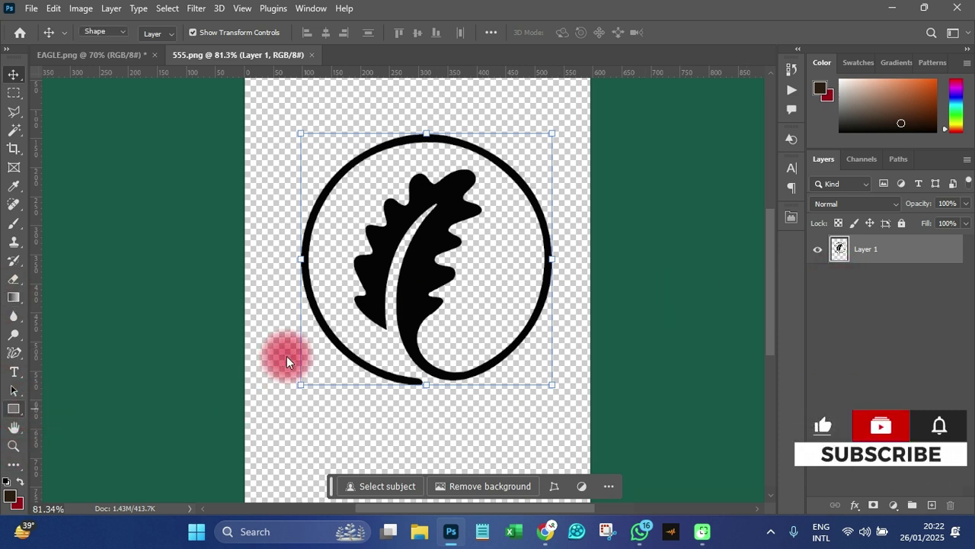
key(u)
key(ctrl+minus)
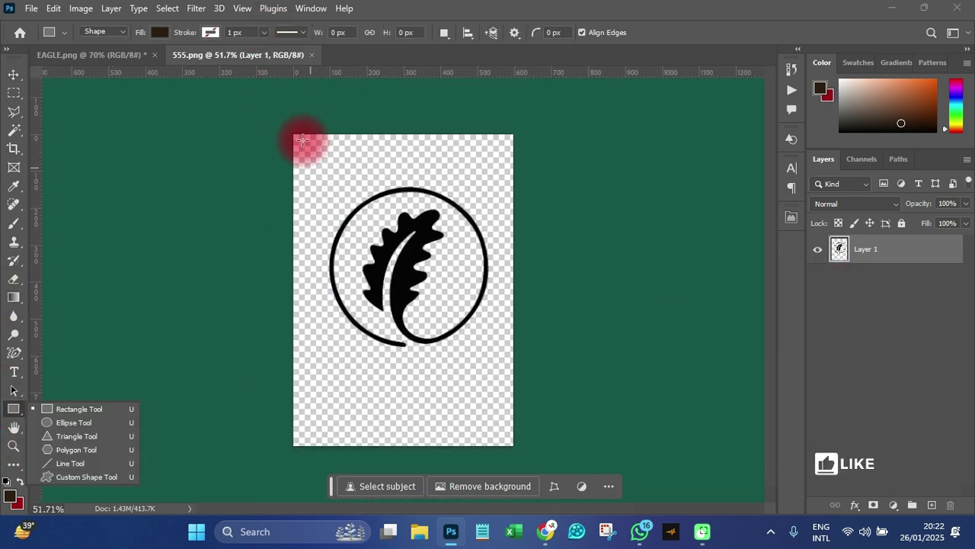
- Draw a full-page rectangle and move Rectangle 1 beneath the logo layer Layer 1
drag(279, 119, 525, 450)
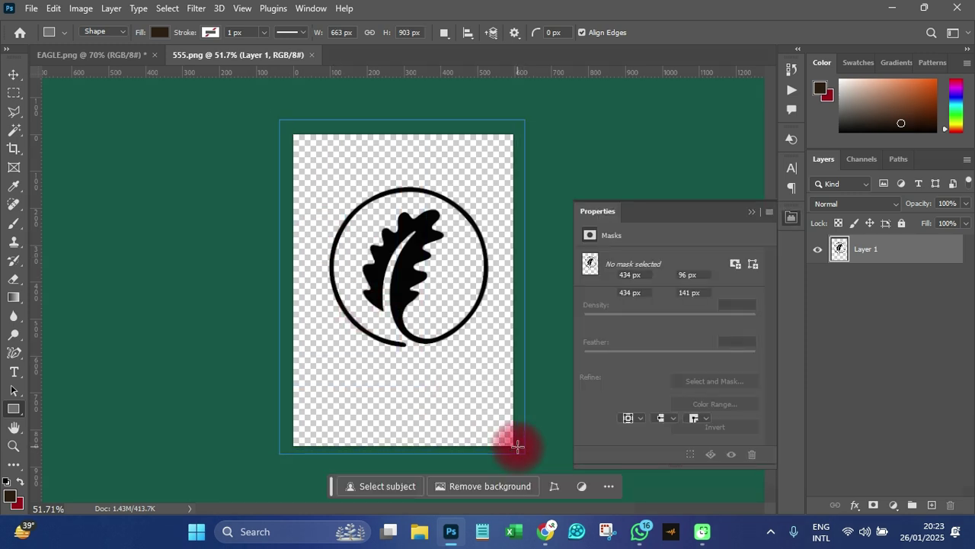
click(15, 92)
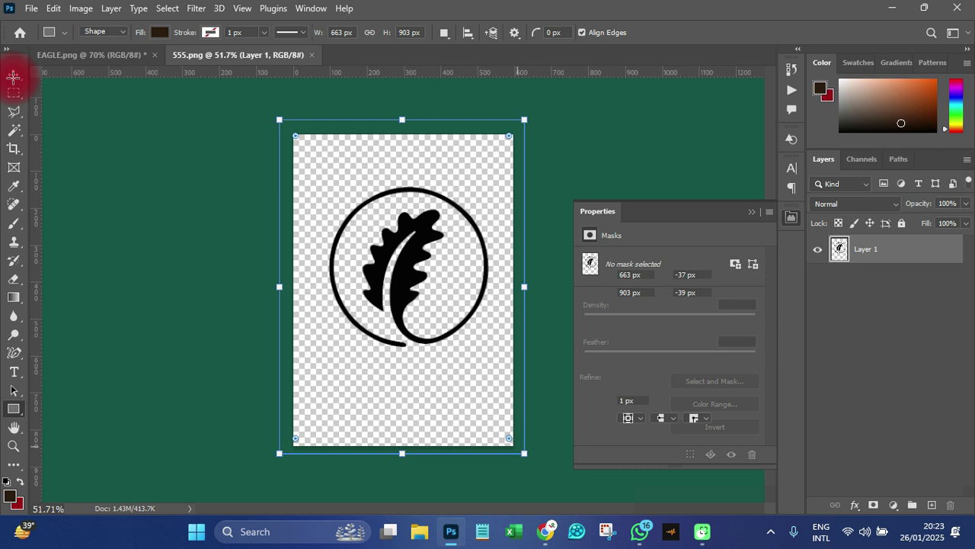
click(14, 76)
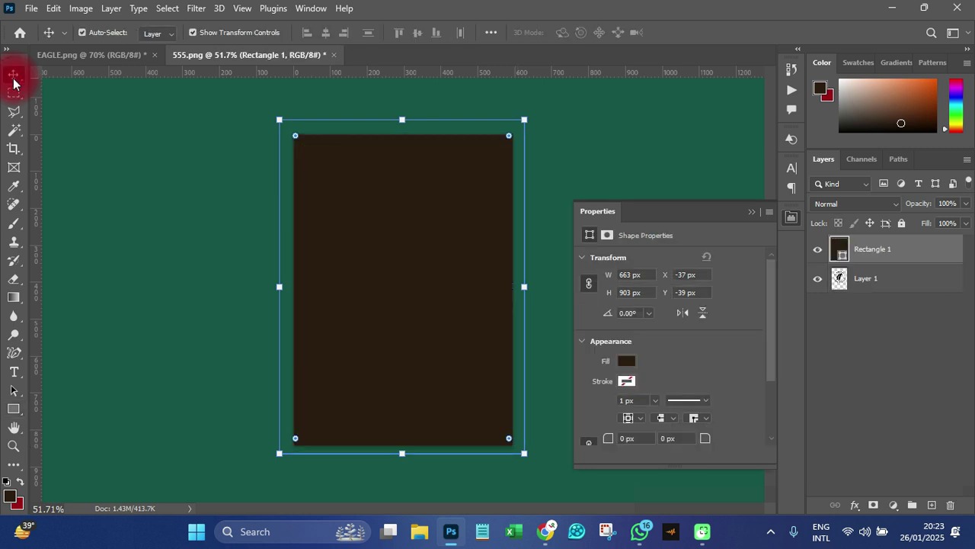
drag(866, 255, 848, 293)
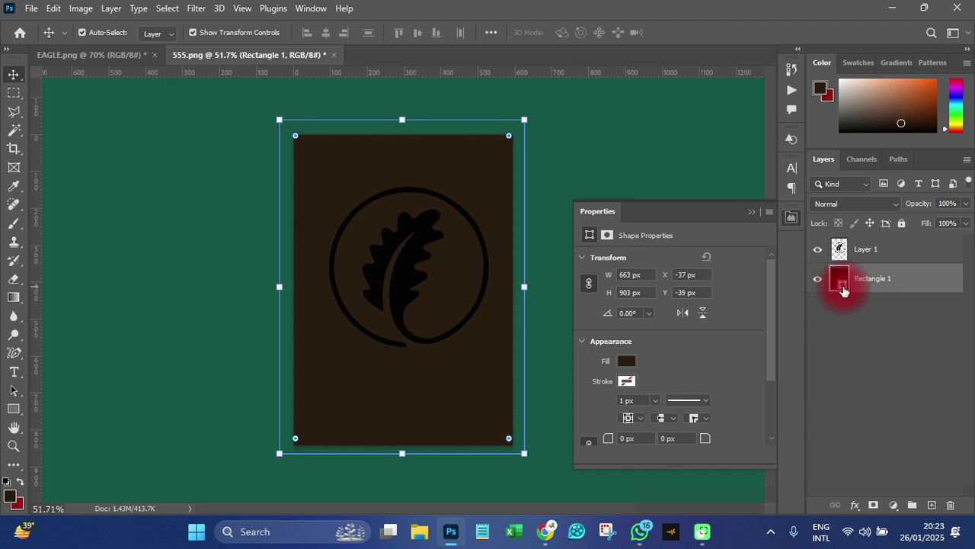
- Set Rectangle 1's fill to white (ffffff), then select Layer 1 and open its options
double_click(843, 287)
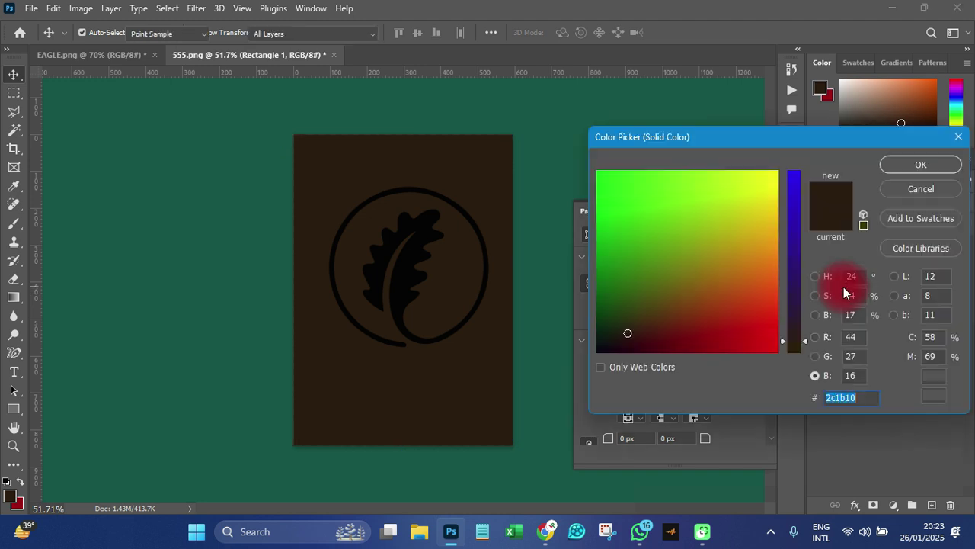
drag(768, 182, 776, 179)
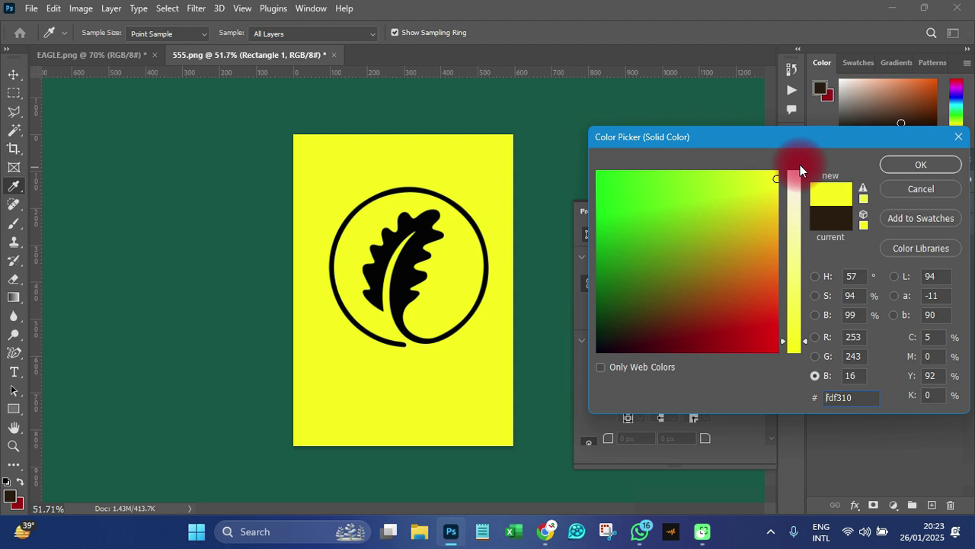
text(ffffff)
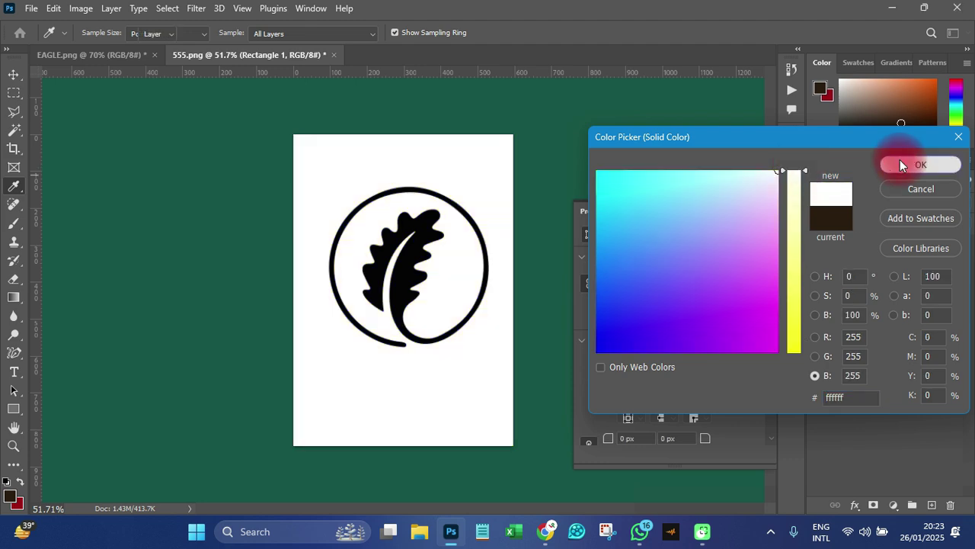
click(900, 162)
click(881, 252)
right_click(879, 252)
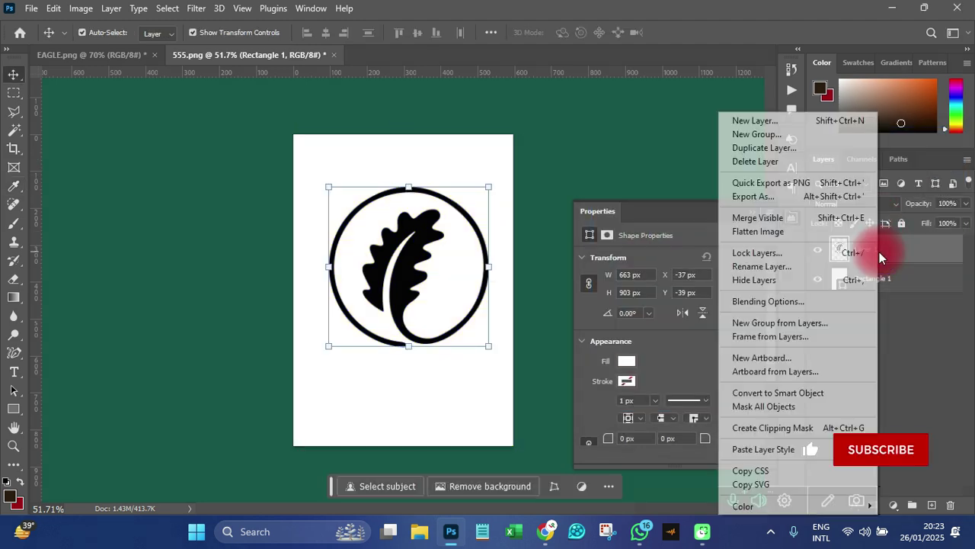
- Dismiss the Layer 1 options menu and close the Properties panel
click(897, 255)
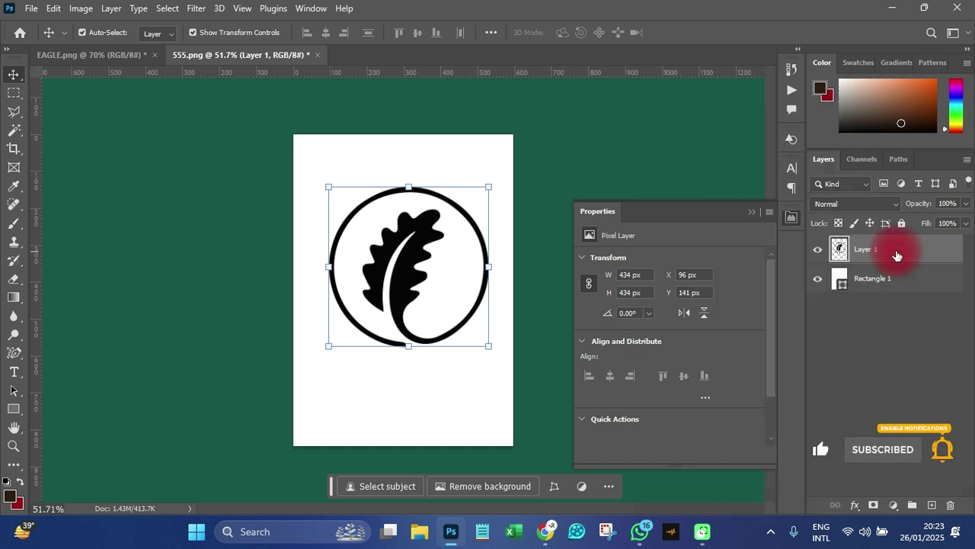
right_click(901, 251)
click(359, 326)
click(793, 218)
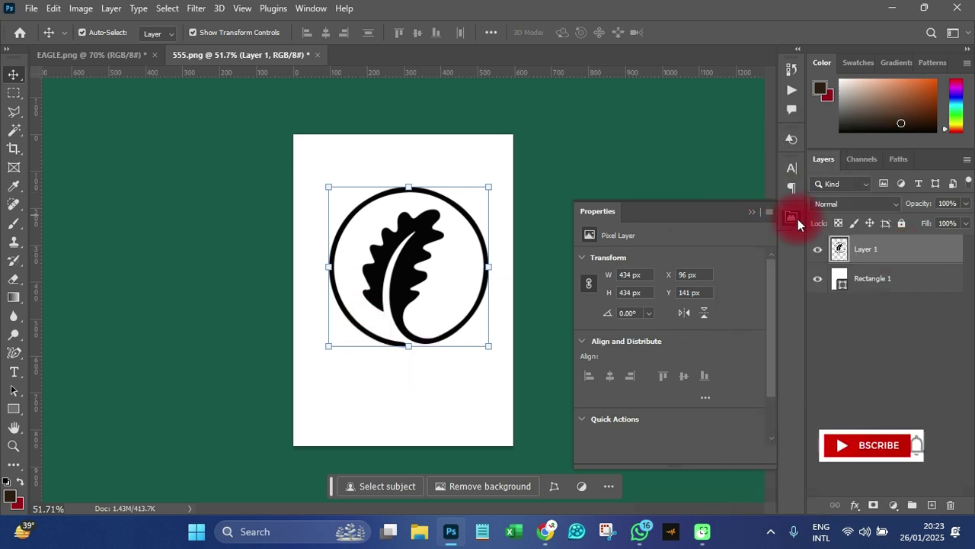
click(793, 218)
click(601, 239)
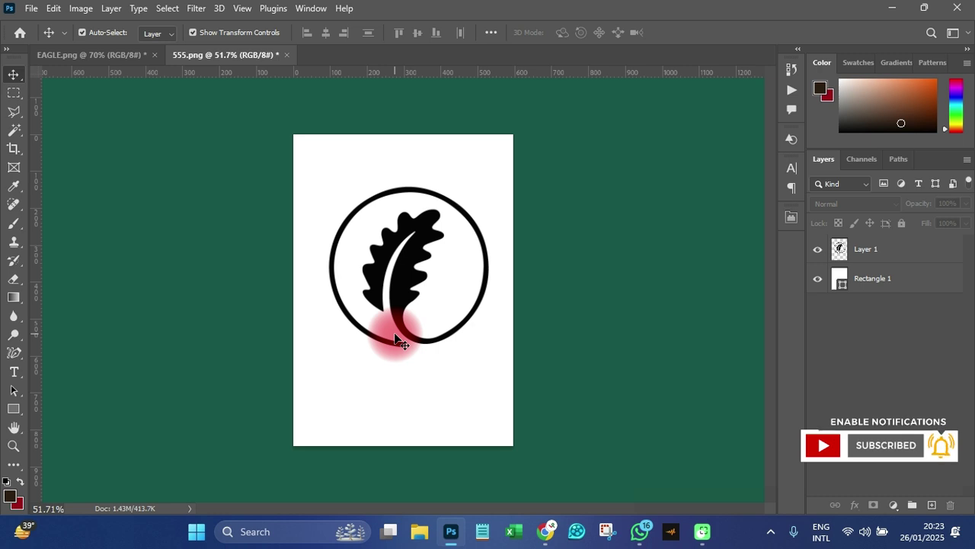
- Zoom in, select the leaf logo layer, and bring up the Pen tool flyout
scroll(394, 333, up, 2)
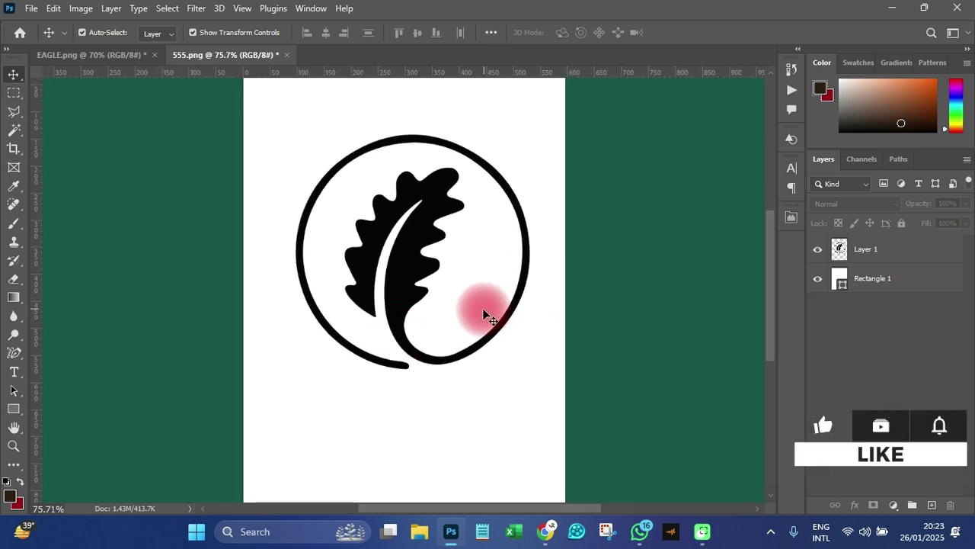
click(414, 262)
drag(14, 353, 61, 366)
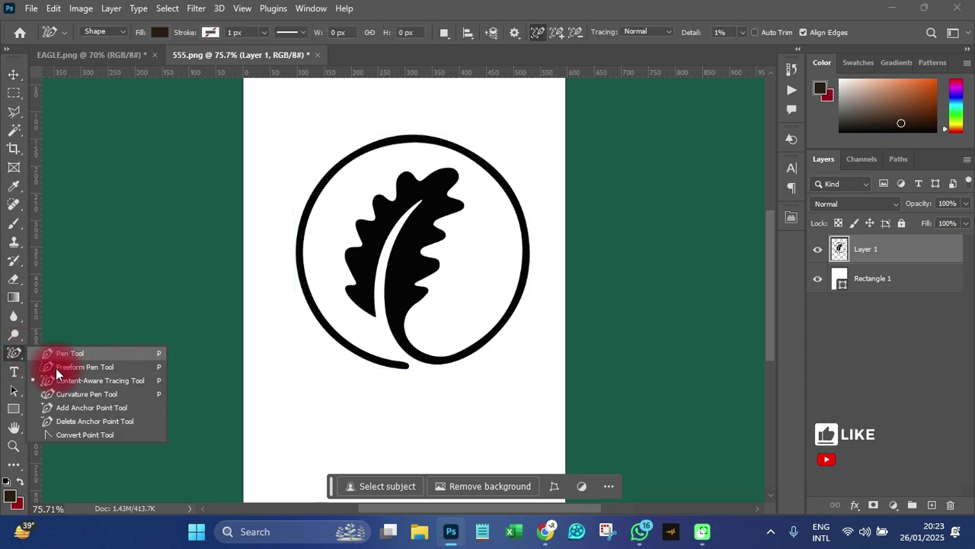
- Trace the leaf-in-circle logo into Shape 1 with the Content-Aware Tracing Tool
click(47, 380)
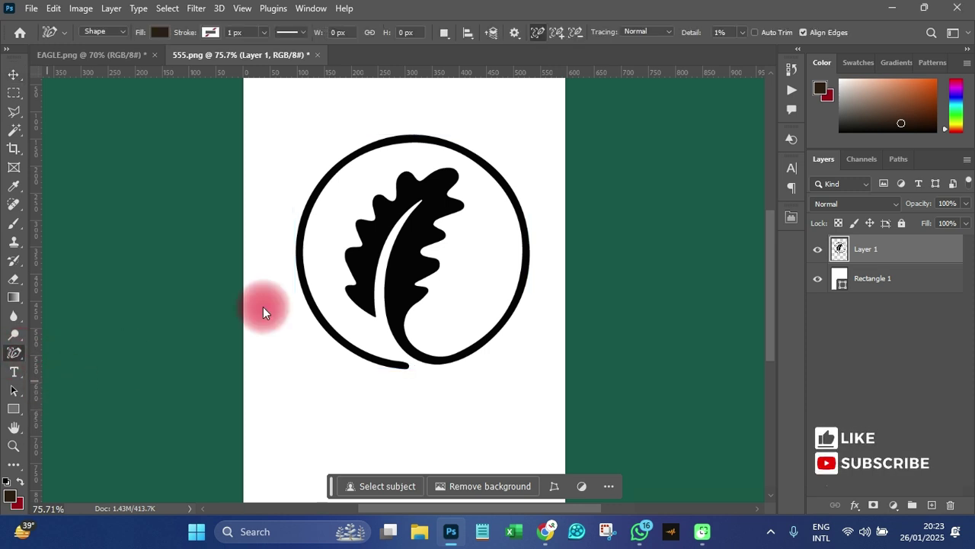
click(438, 178)
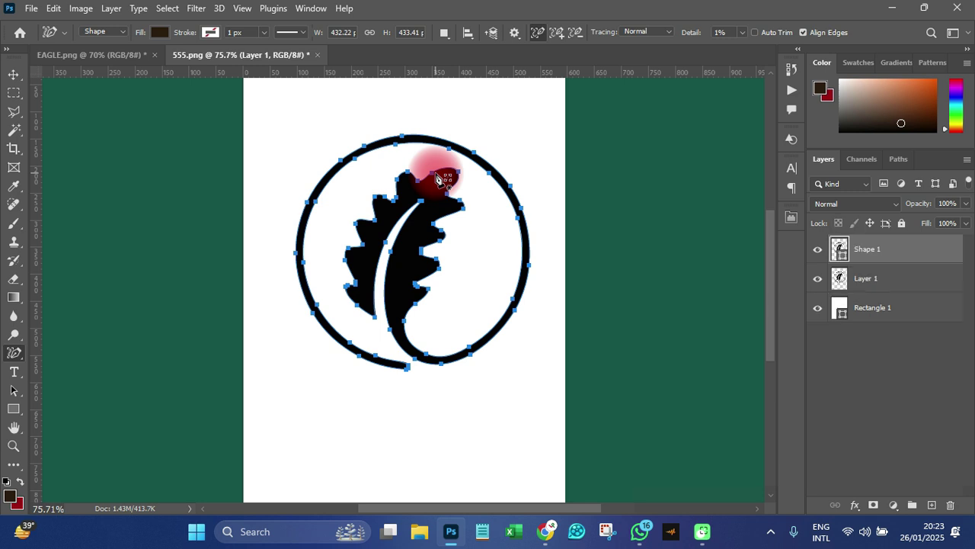
click(13, 75)
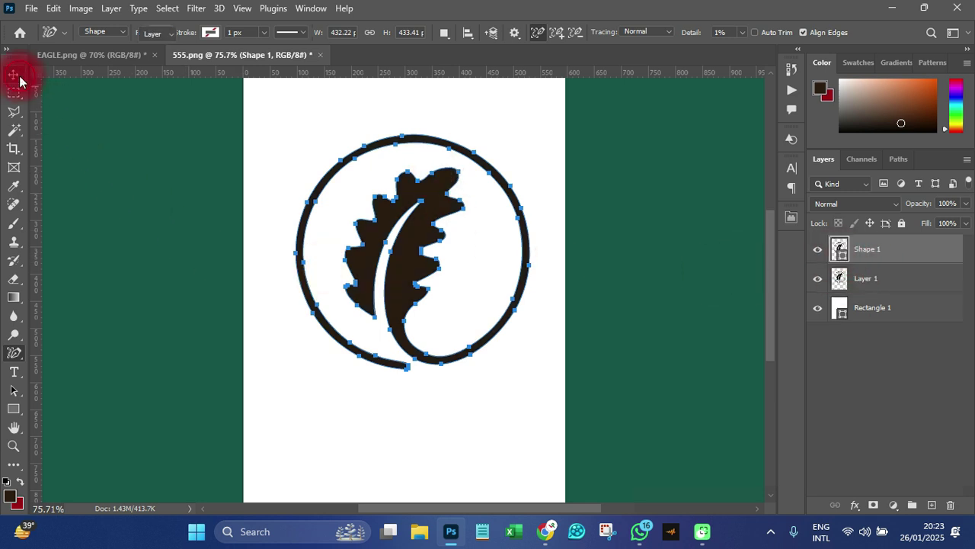
- Change Shape 1's fill to dark green #0e6710, then deselect it on the canvas
double_click(842, 259)
mouse_move(729, 233)
mouse_down()
mouse_move(672, 304)
mouse_move(597, 221)
mouse_up()
click(607, 279)
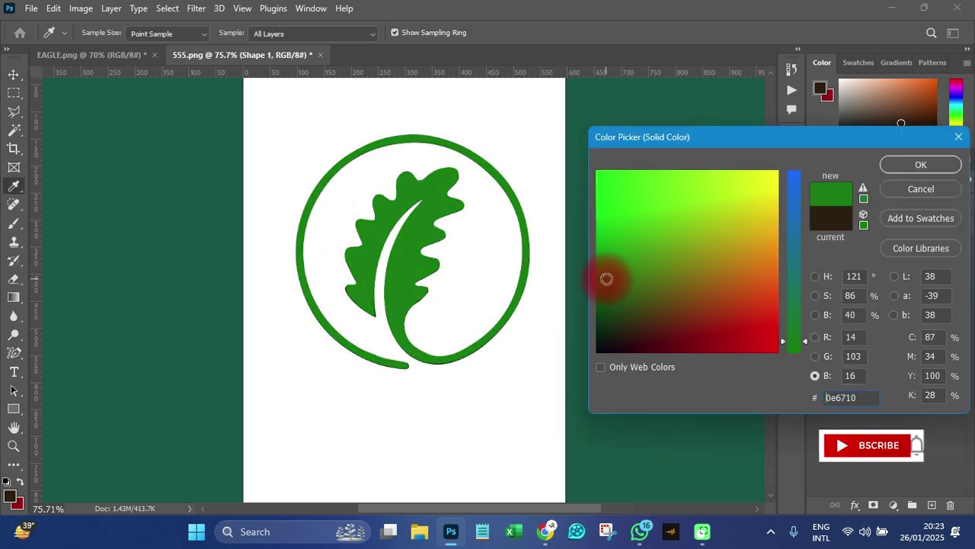
click(925, 164)
key(v)
scroll(429, 251, down, 3)
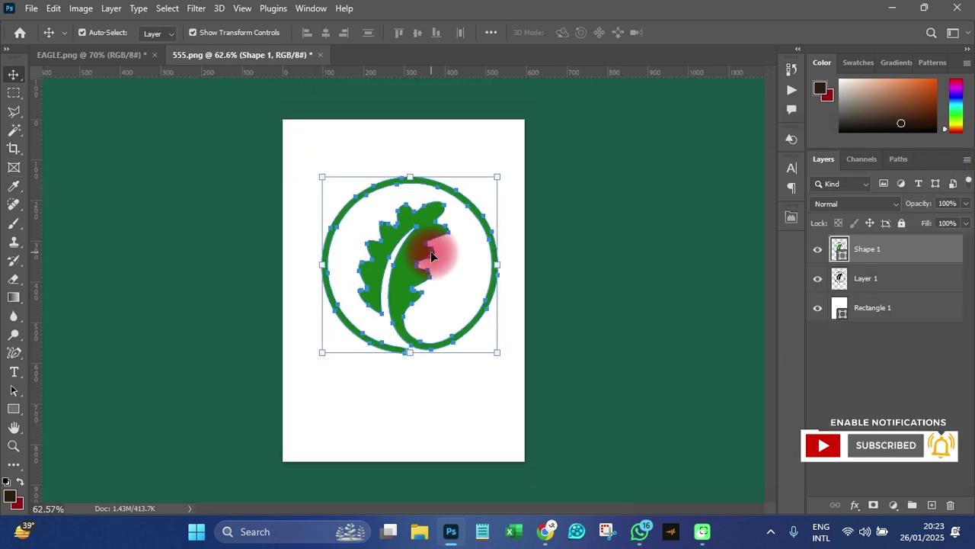
click(478, 312)
click(443, 299)
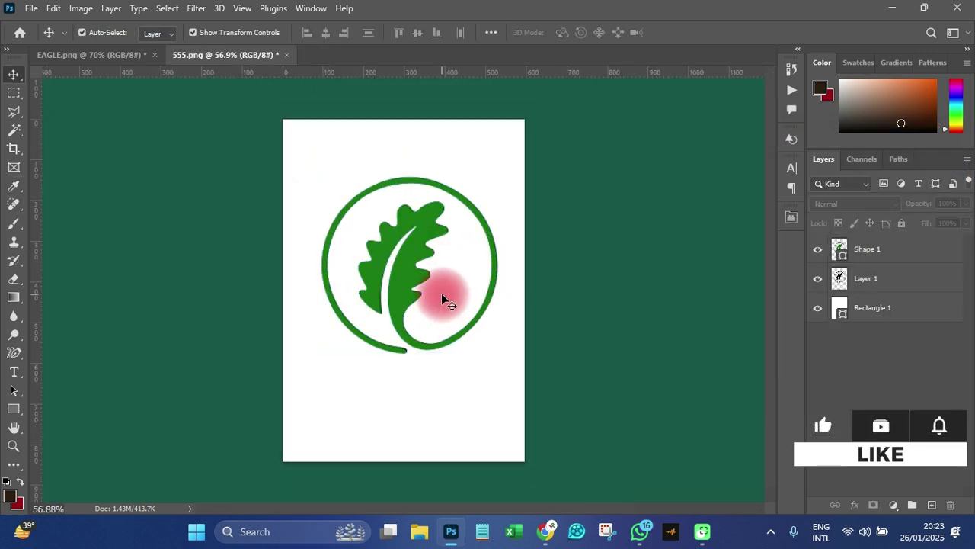